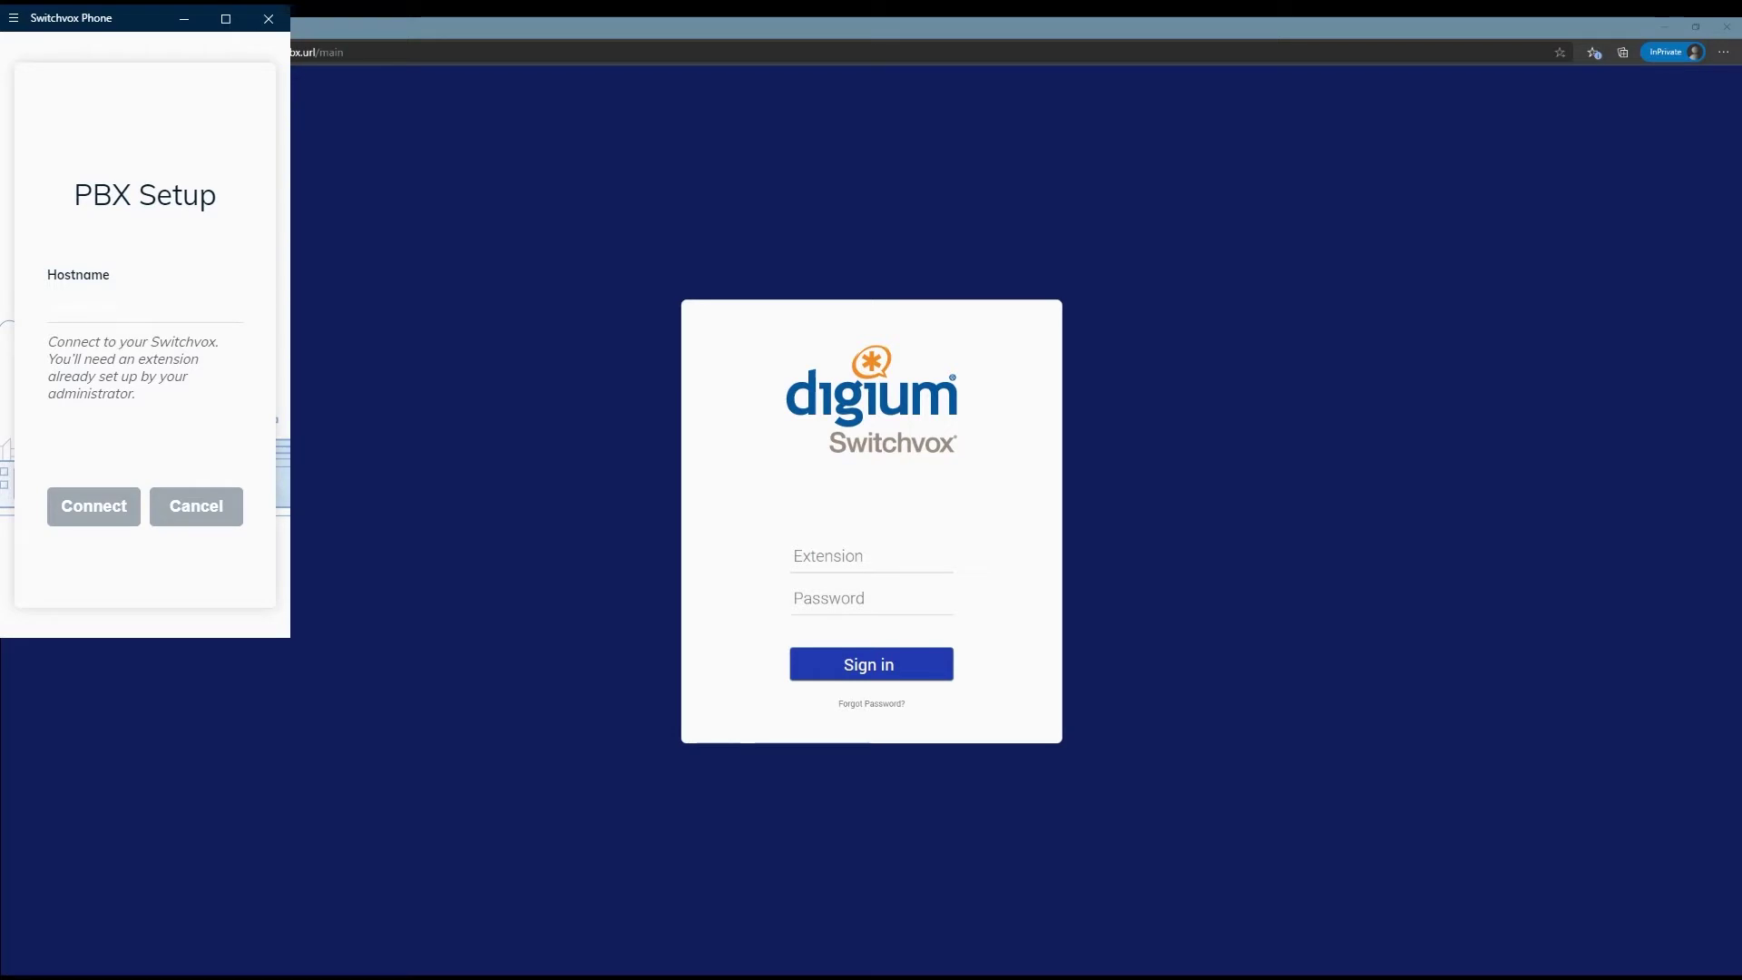
# Enter url.pxc.co as the PBX hostname and try connecting.
pyautogui.click(122, 309)
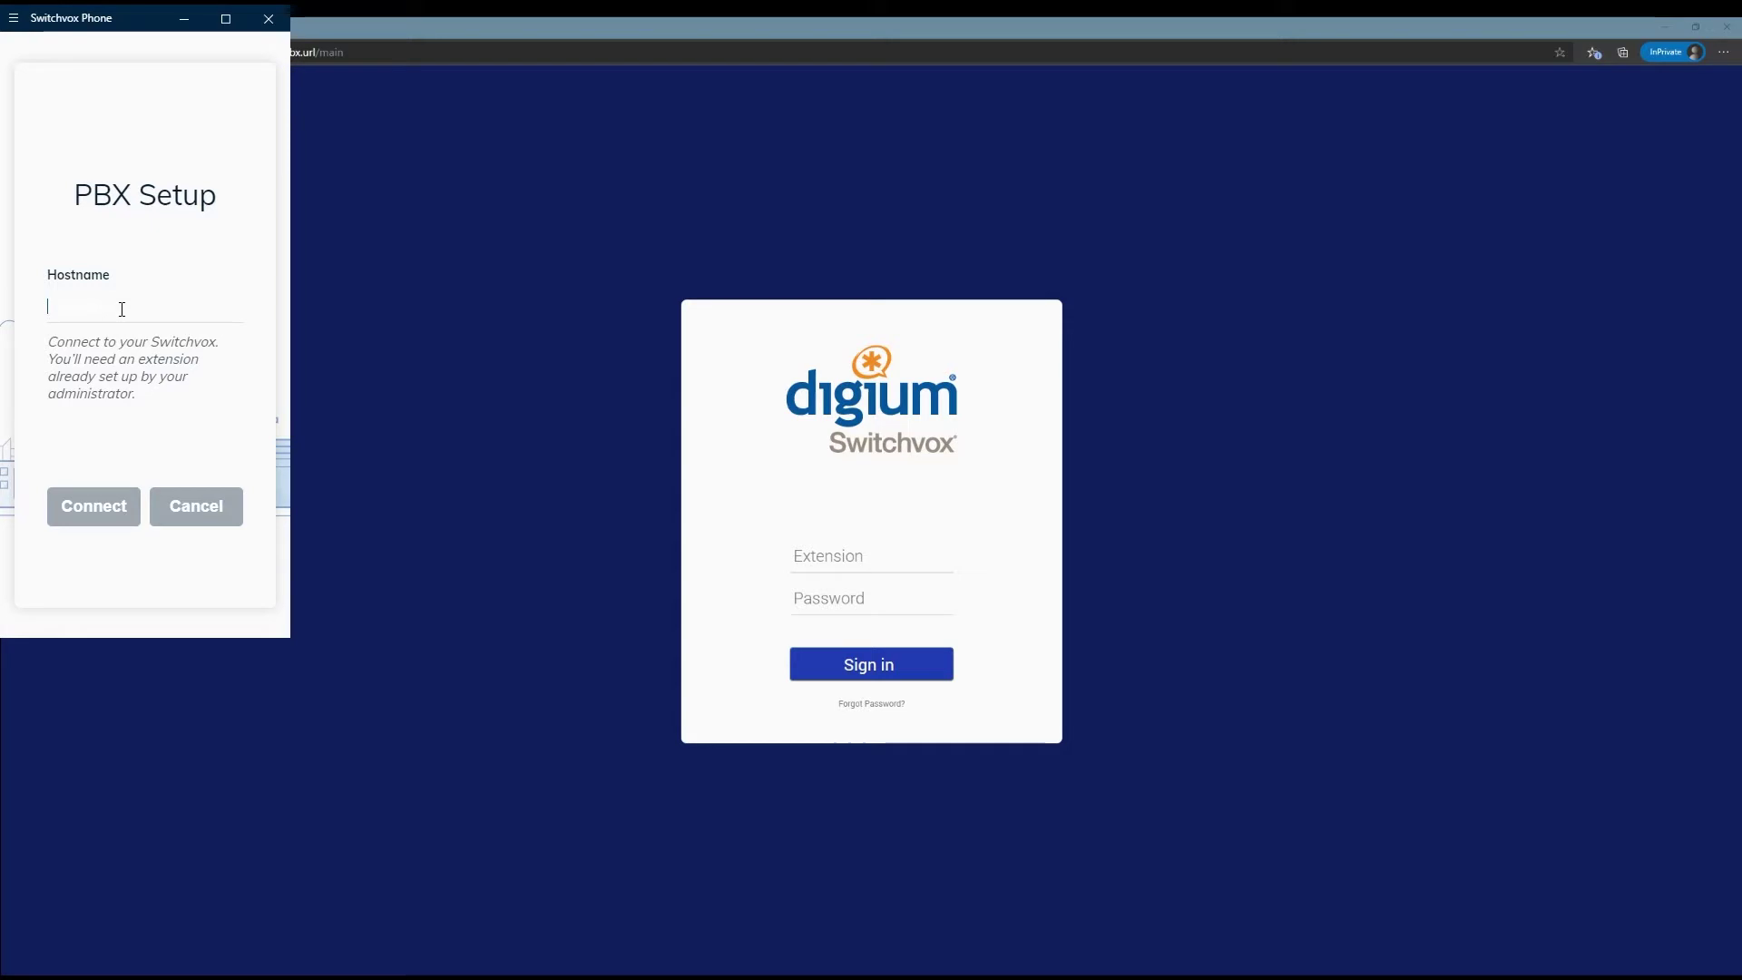
pyautogui.write('ur')
pyautogui.write('l.pxc')
pyautogui.write('.co')
pyautogui.press('Return')
# Correct the hostname to your.pbx.url and connect to the PBX.
pyautogui.click(83, 331)
pyautogui.press('BackSpace')
pyautogui.press('BackSpace')
pyautogui.write('bx.url')
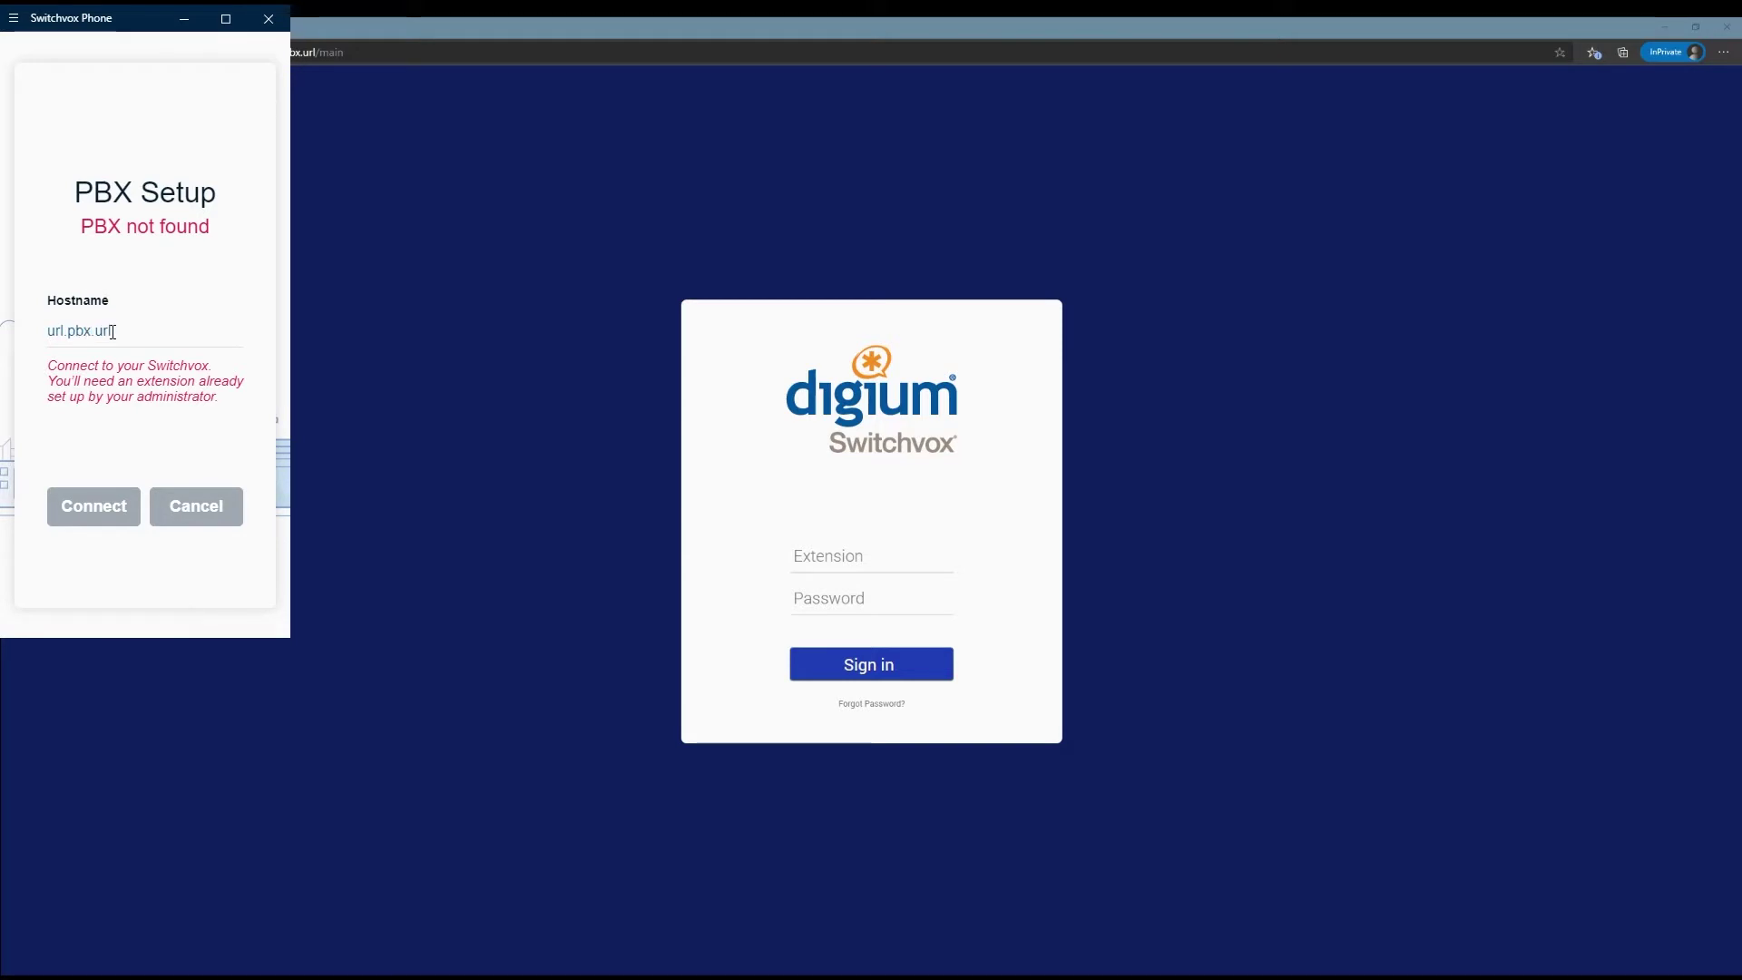
pyautogui.click(96, 508)
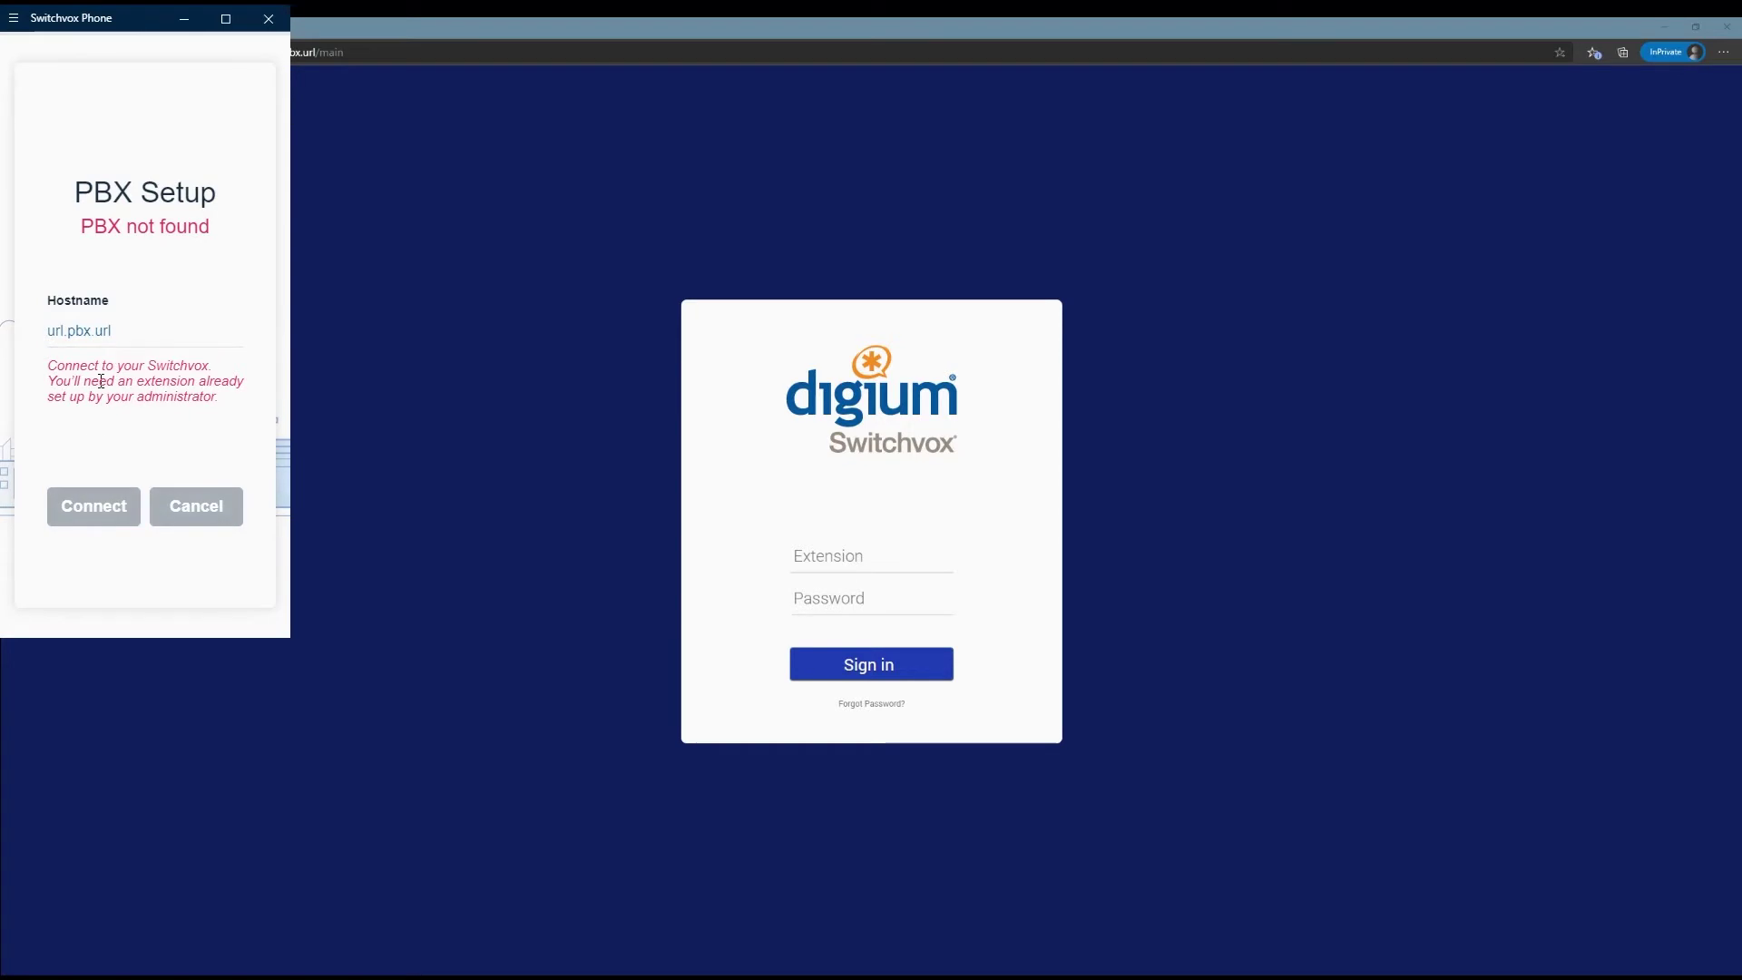
pyautogui.doubleClick(55, 328)
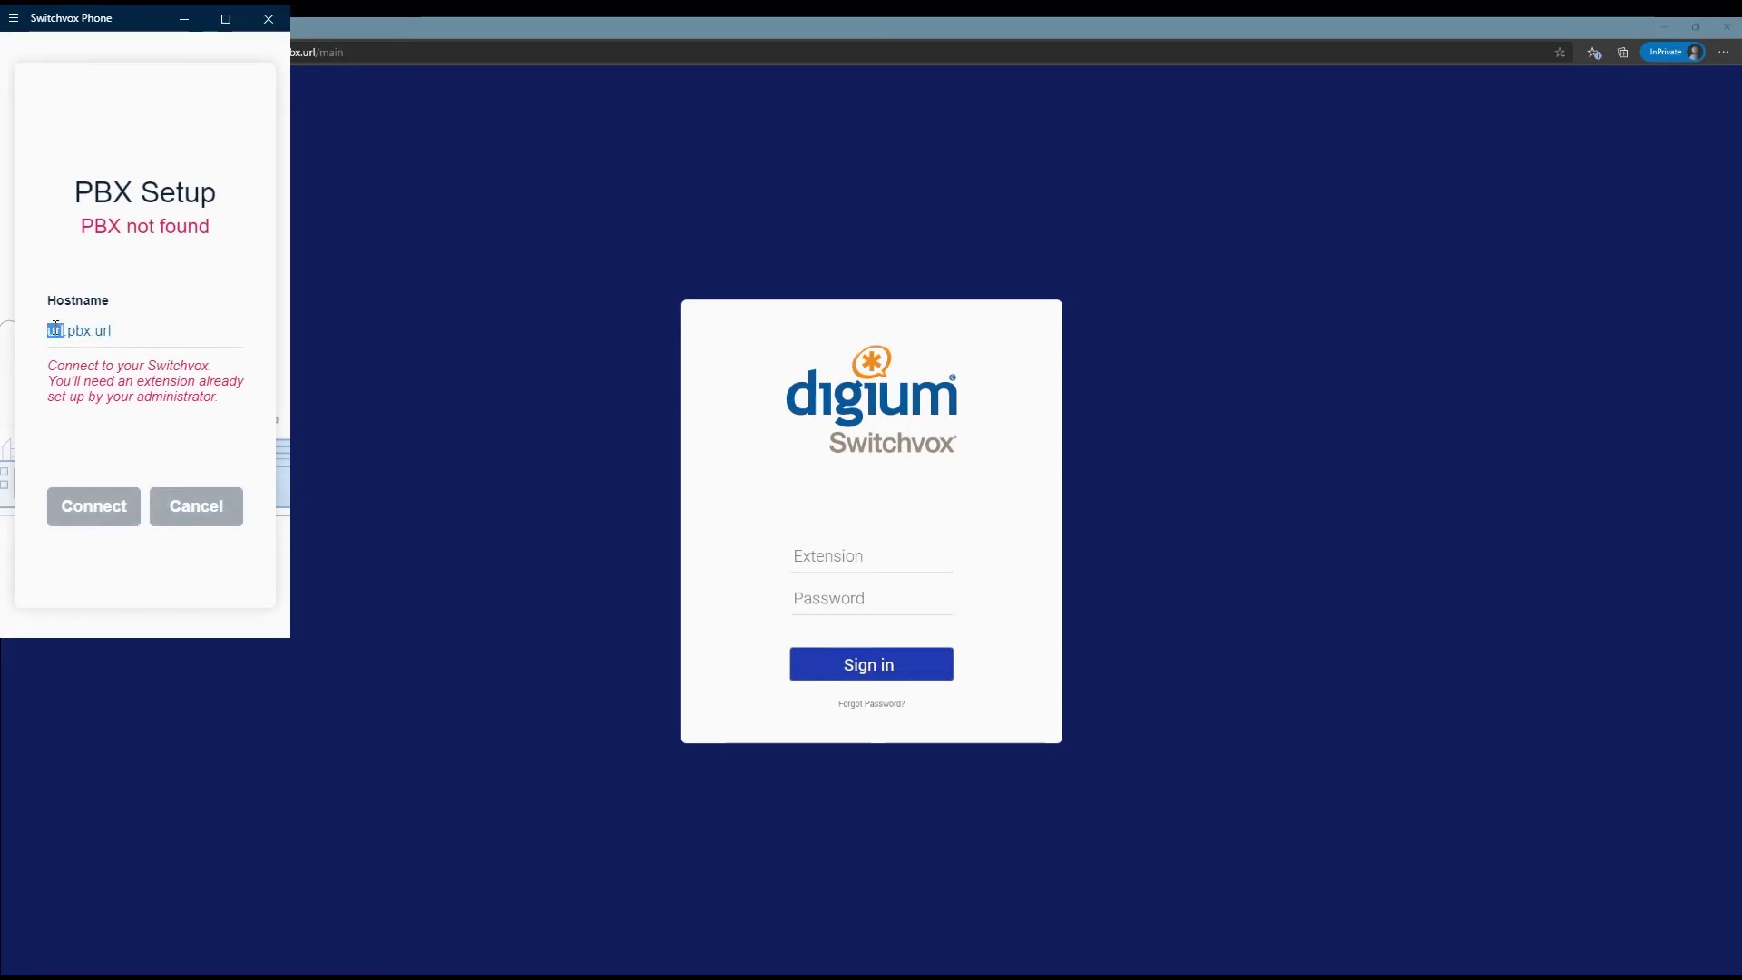
pyautogui.write('your')
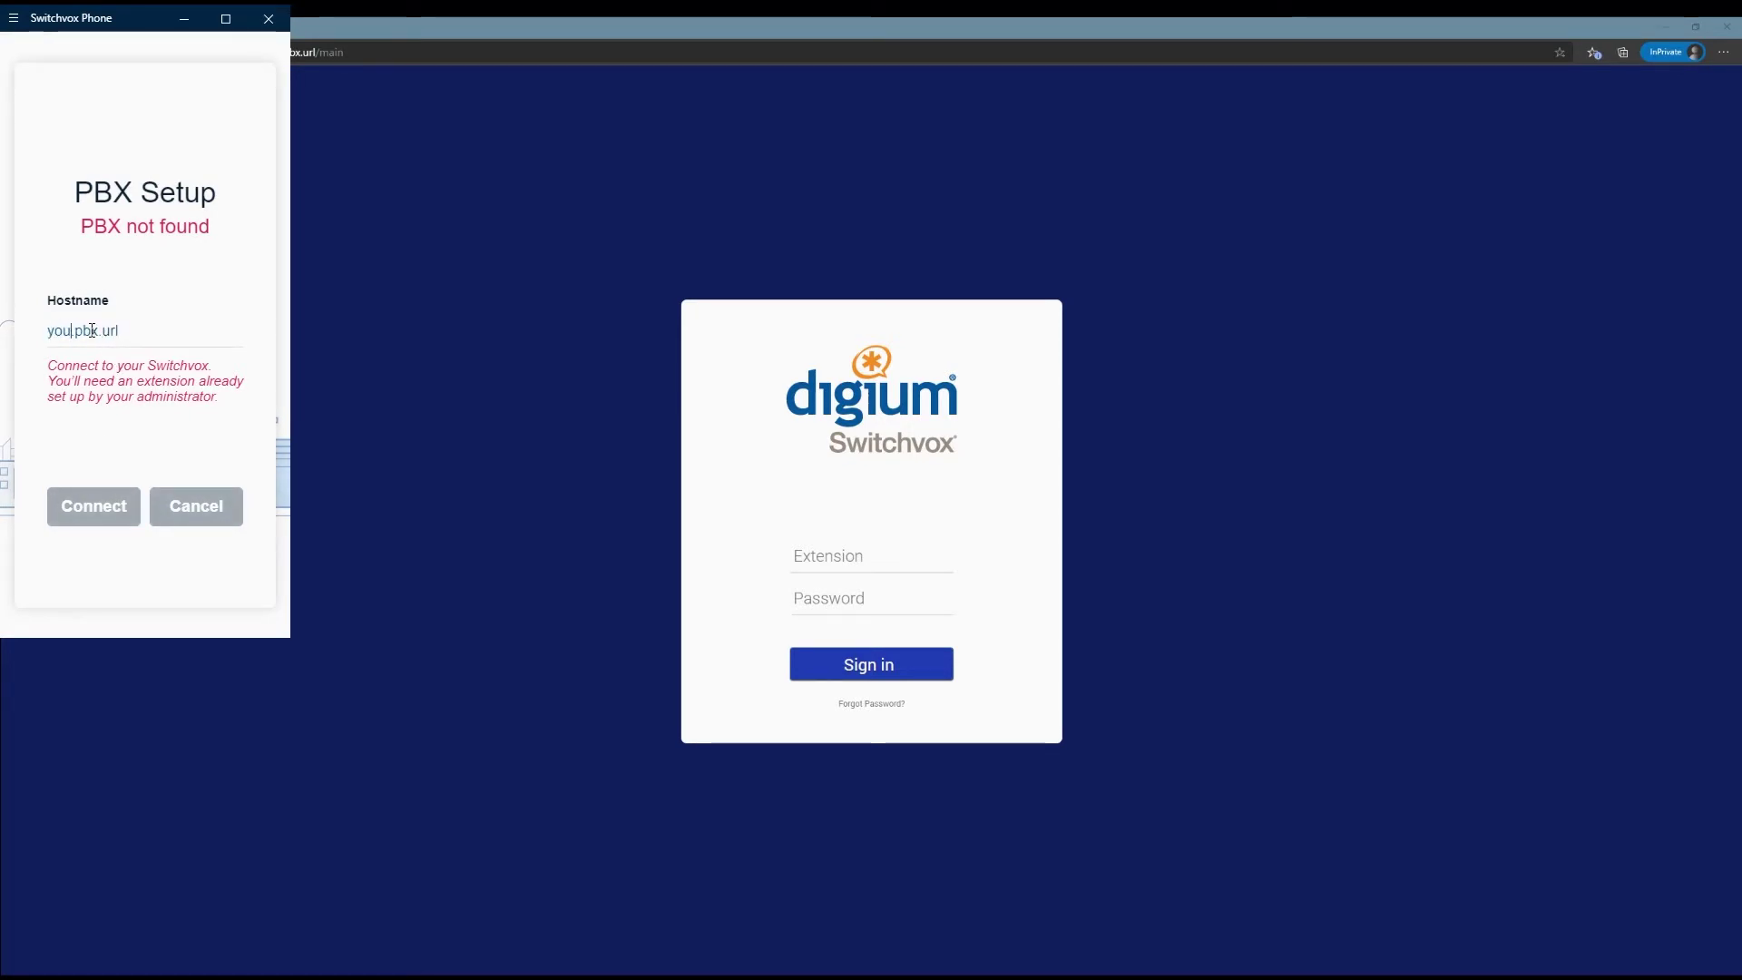
pyautogui.click(93, 501)
# Sign in with extension 101 and its password.
pyautogui.click(99, 255)
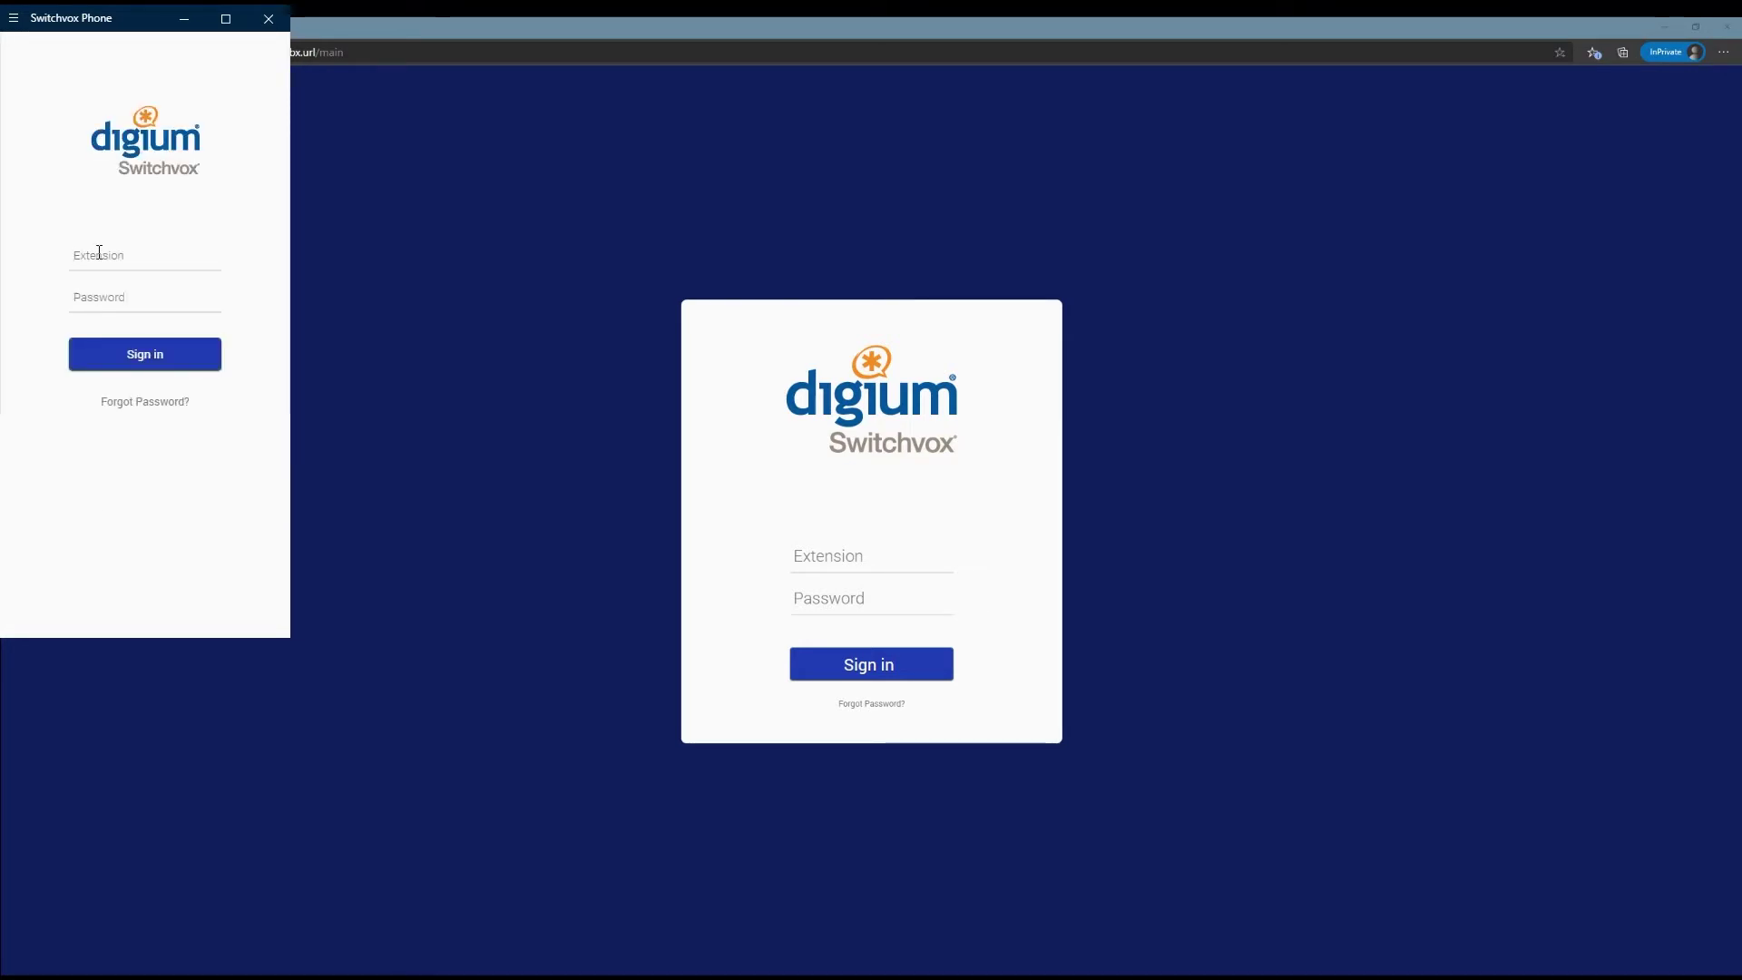
pyautogui.write('101')
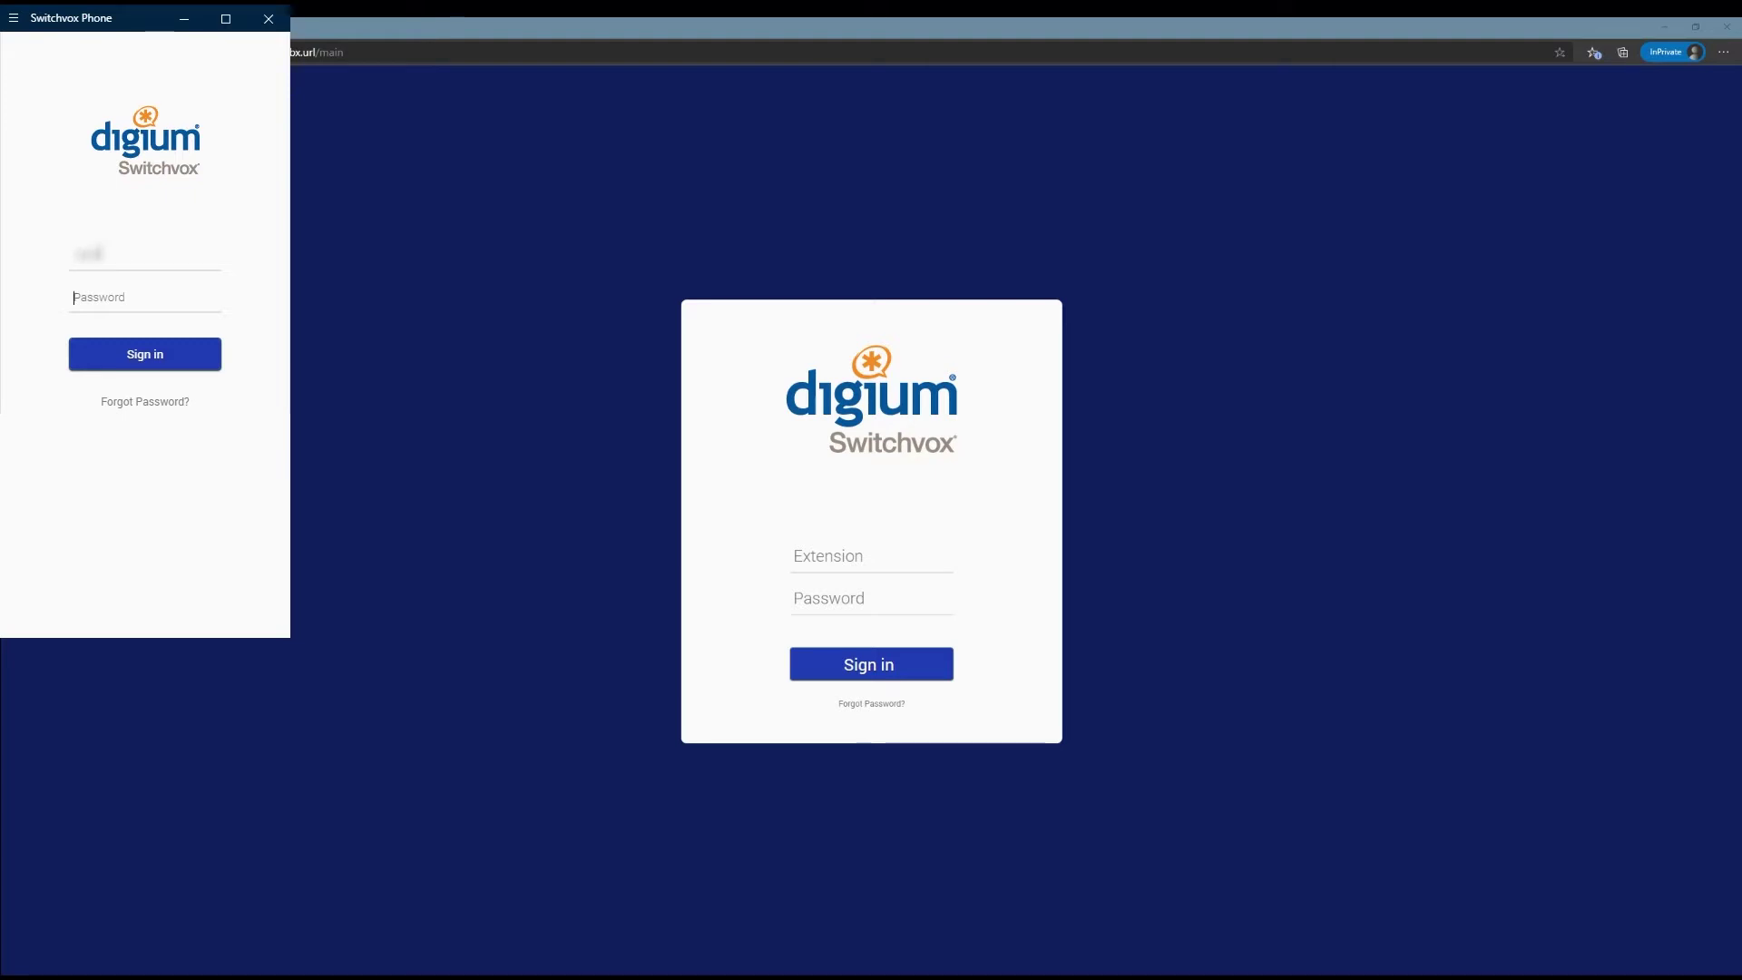
pyautogui.press('Tab')
pyautogui.write('•••••••••••')
pyautogui.press('Return')
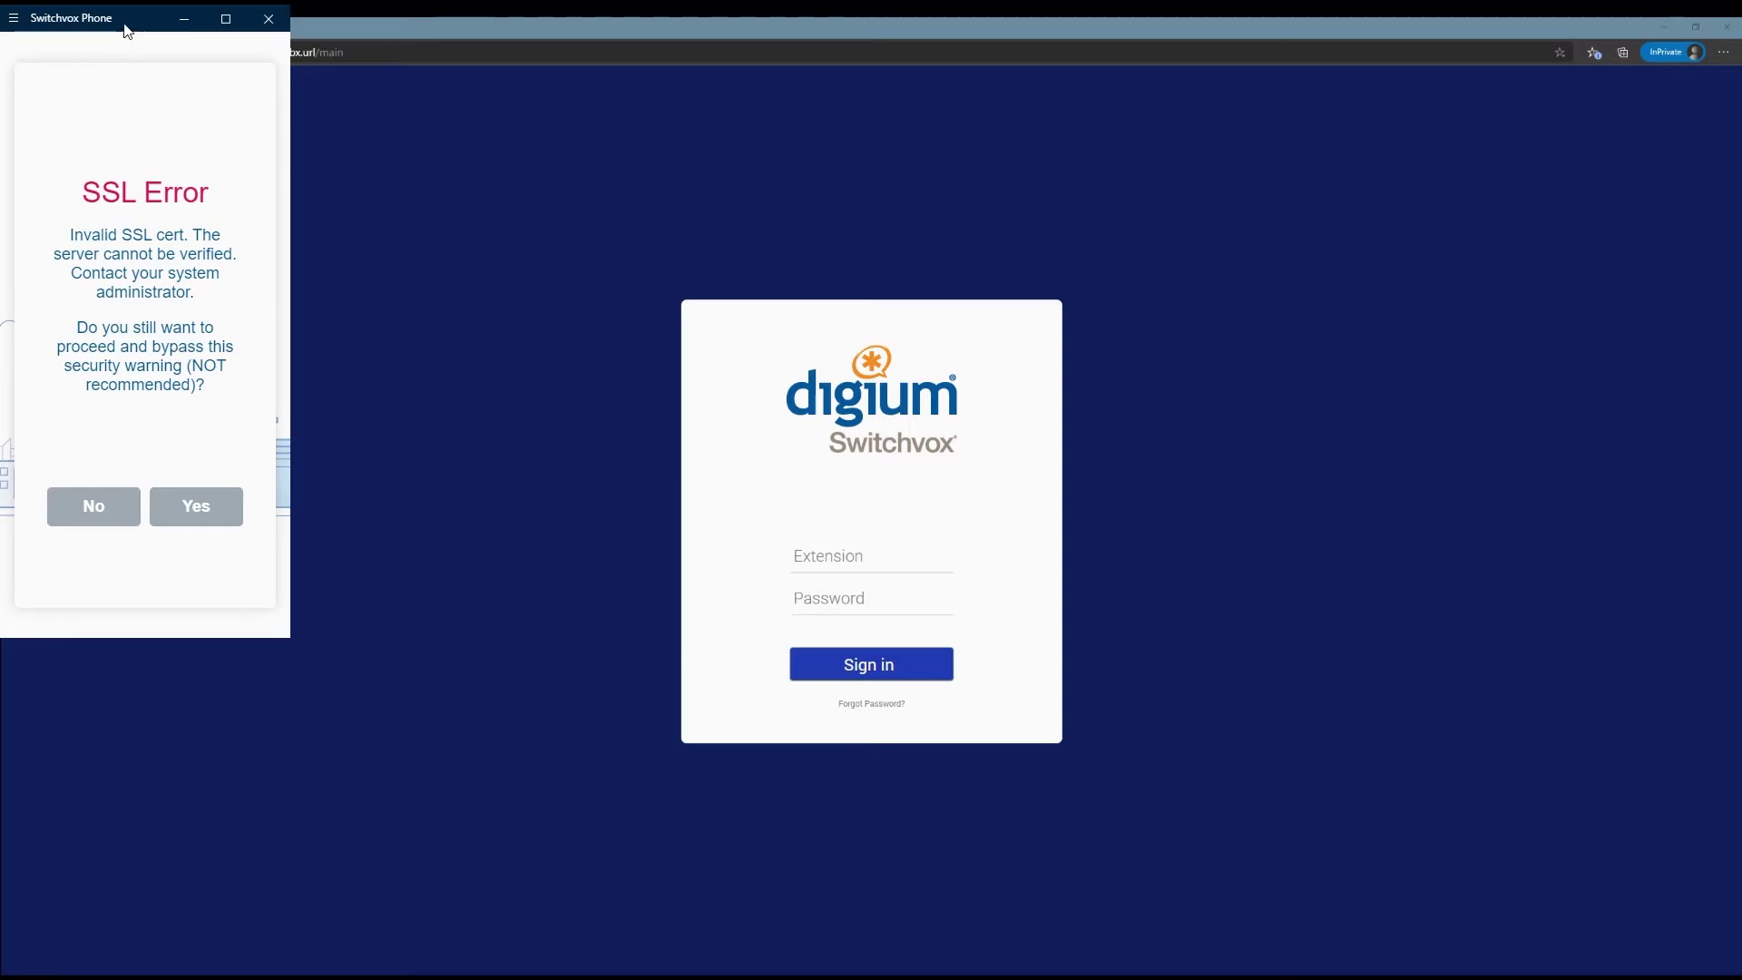
# Accept the invalid-certificate warning, lower the volume to 1, and dial a test number.
pyautogui.click(197, 510)
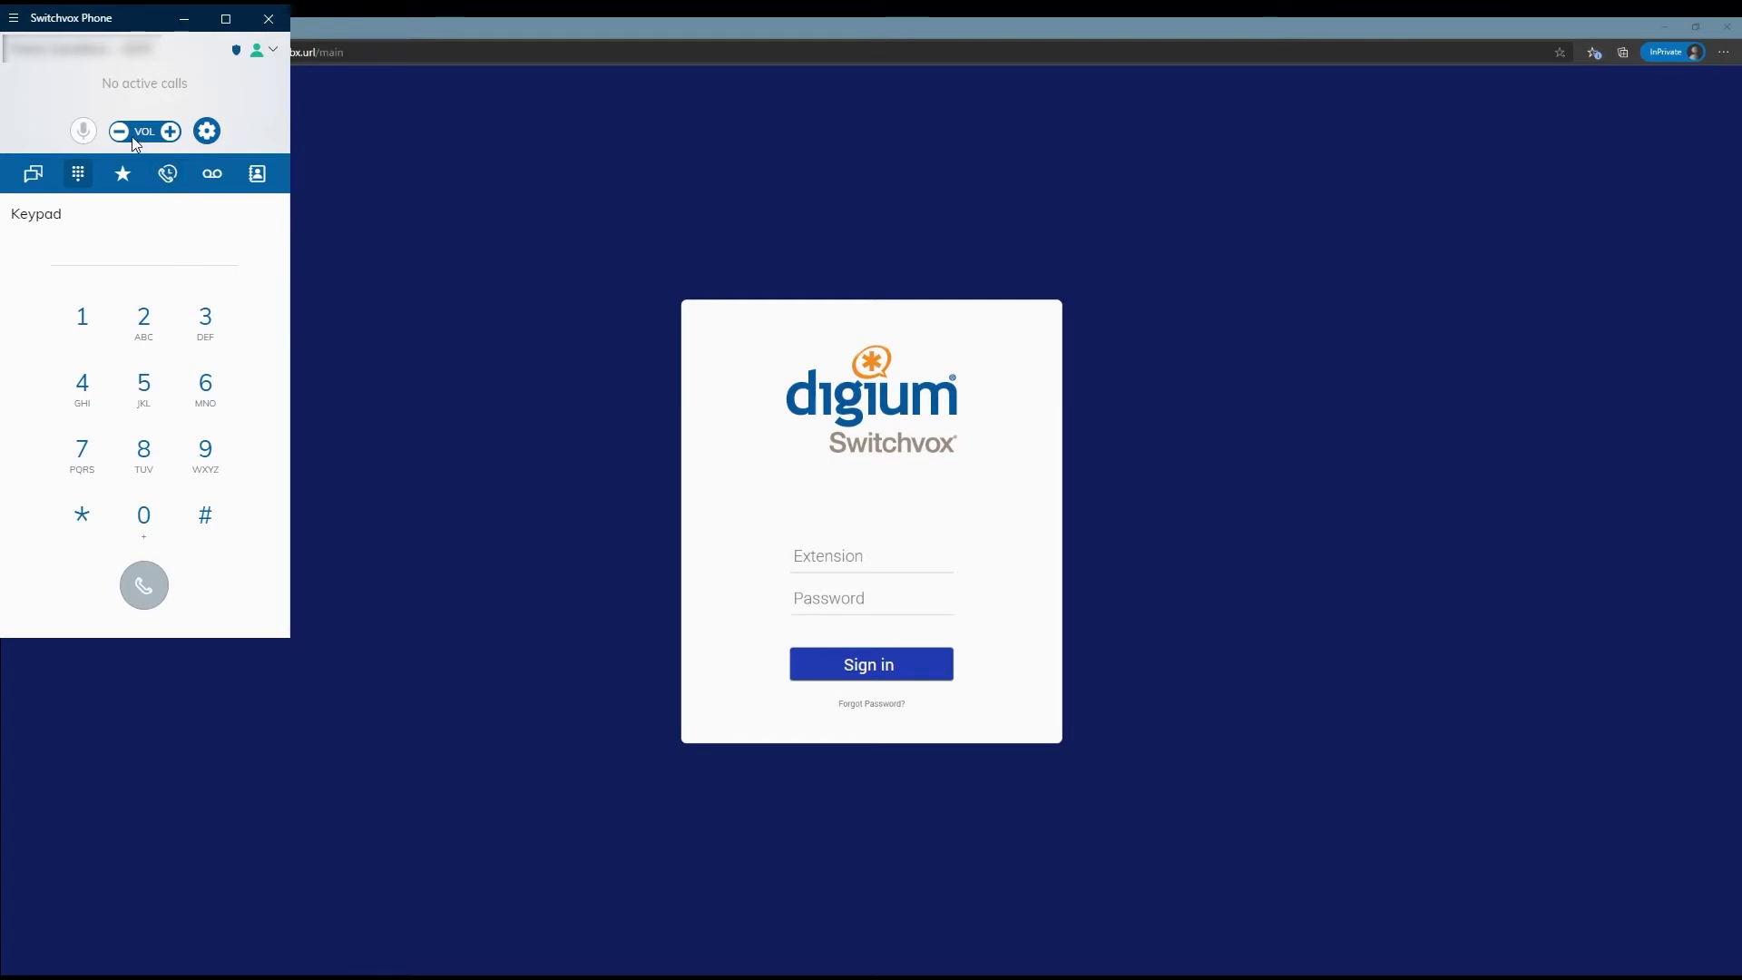
pyautogui.click(122, 132)
pyautogui.click(123, 134)
pyautogui.click(124, 134)
pyautogui.click(122, 133)
pyautogui.click(122, 133)
pyautogui.click(121, 133)
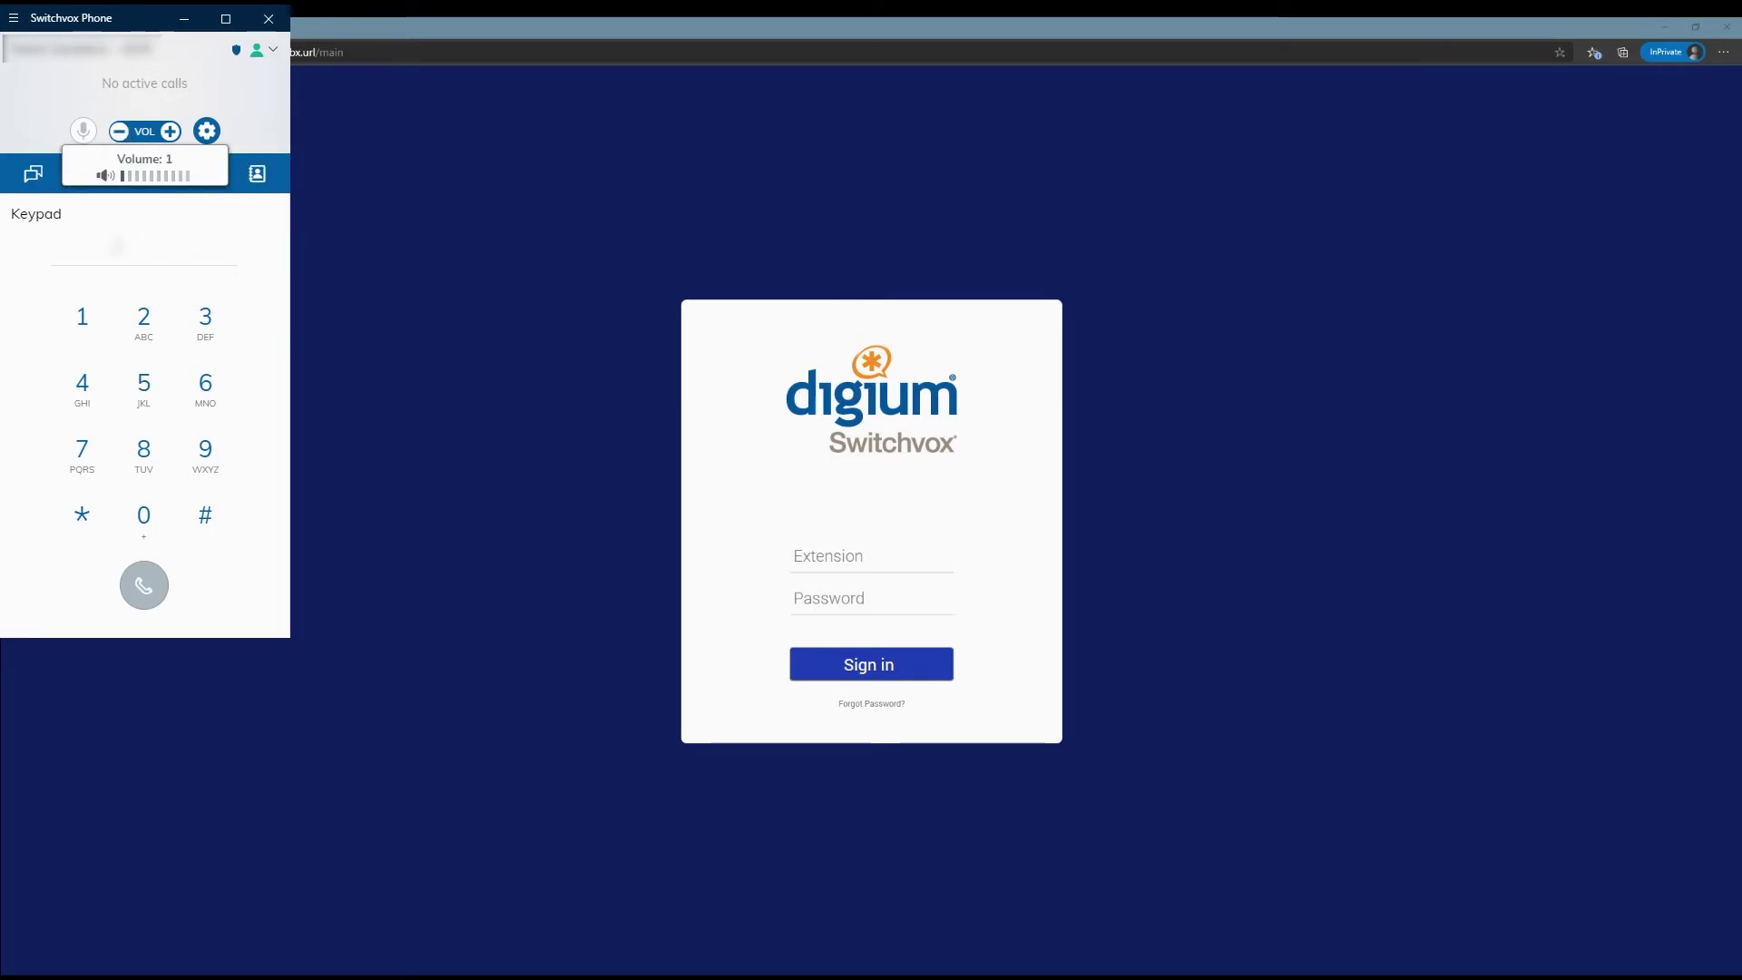
pyautogui.write('2')
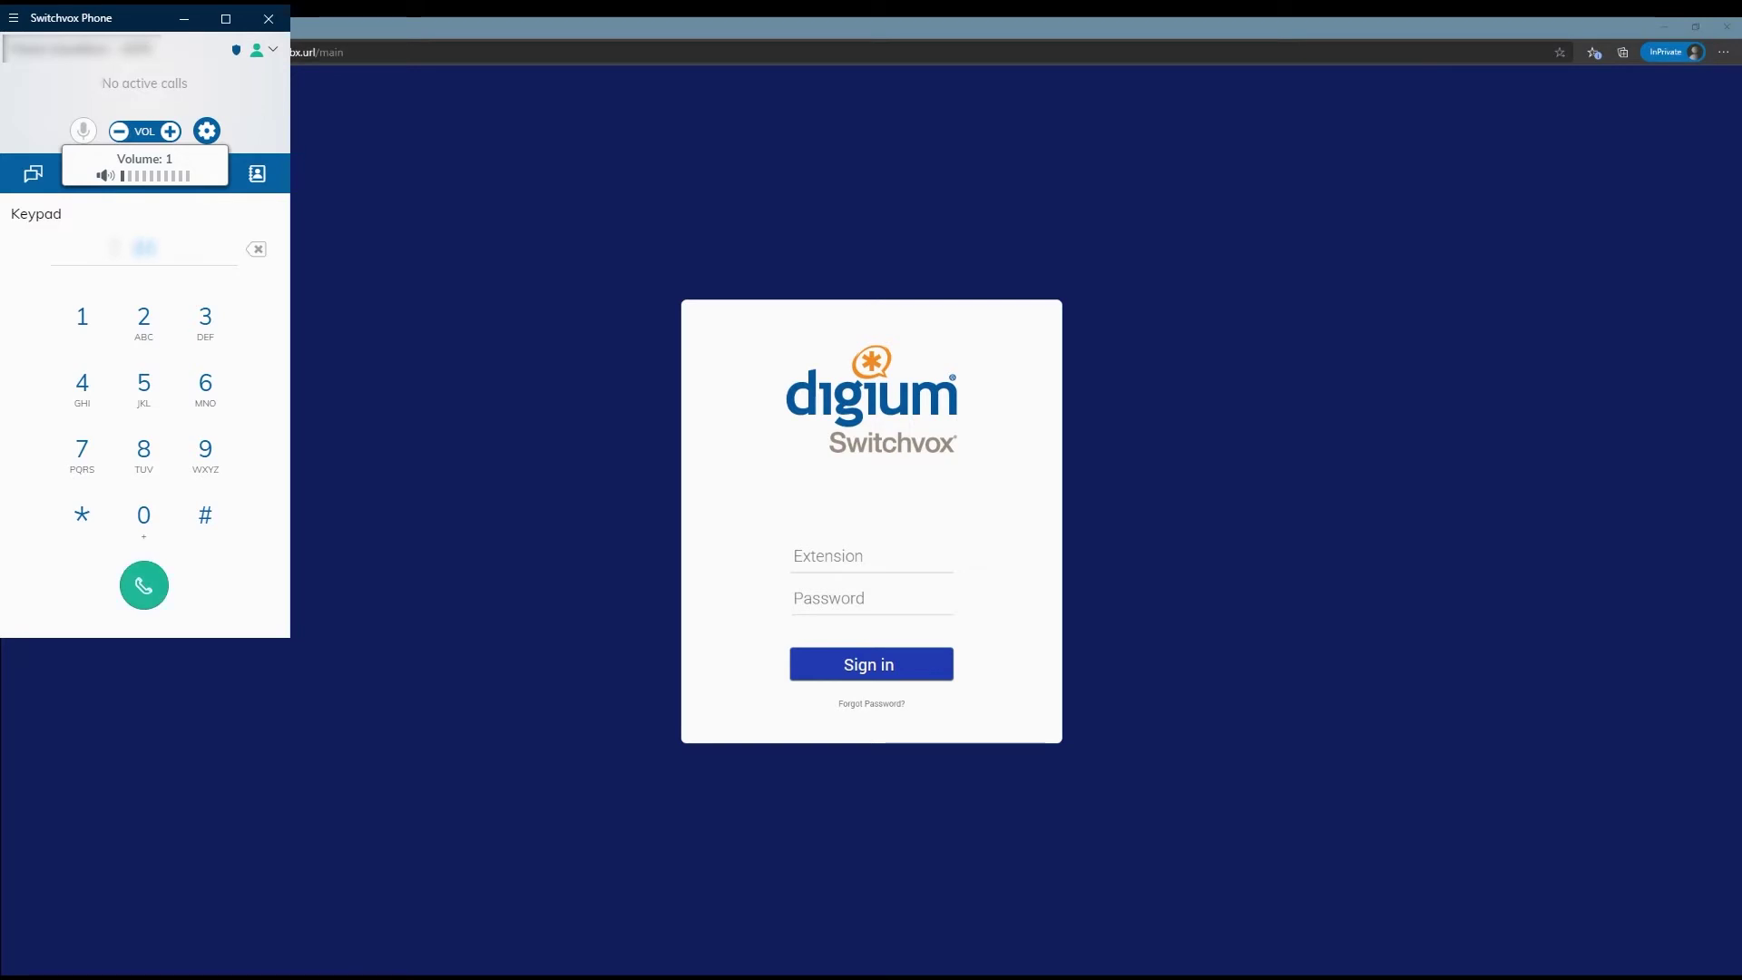
pyautogui.write('55512345')
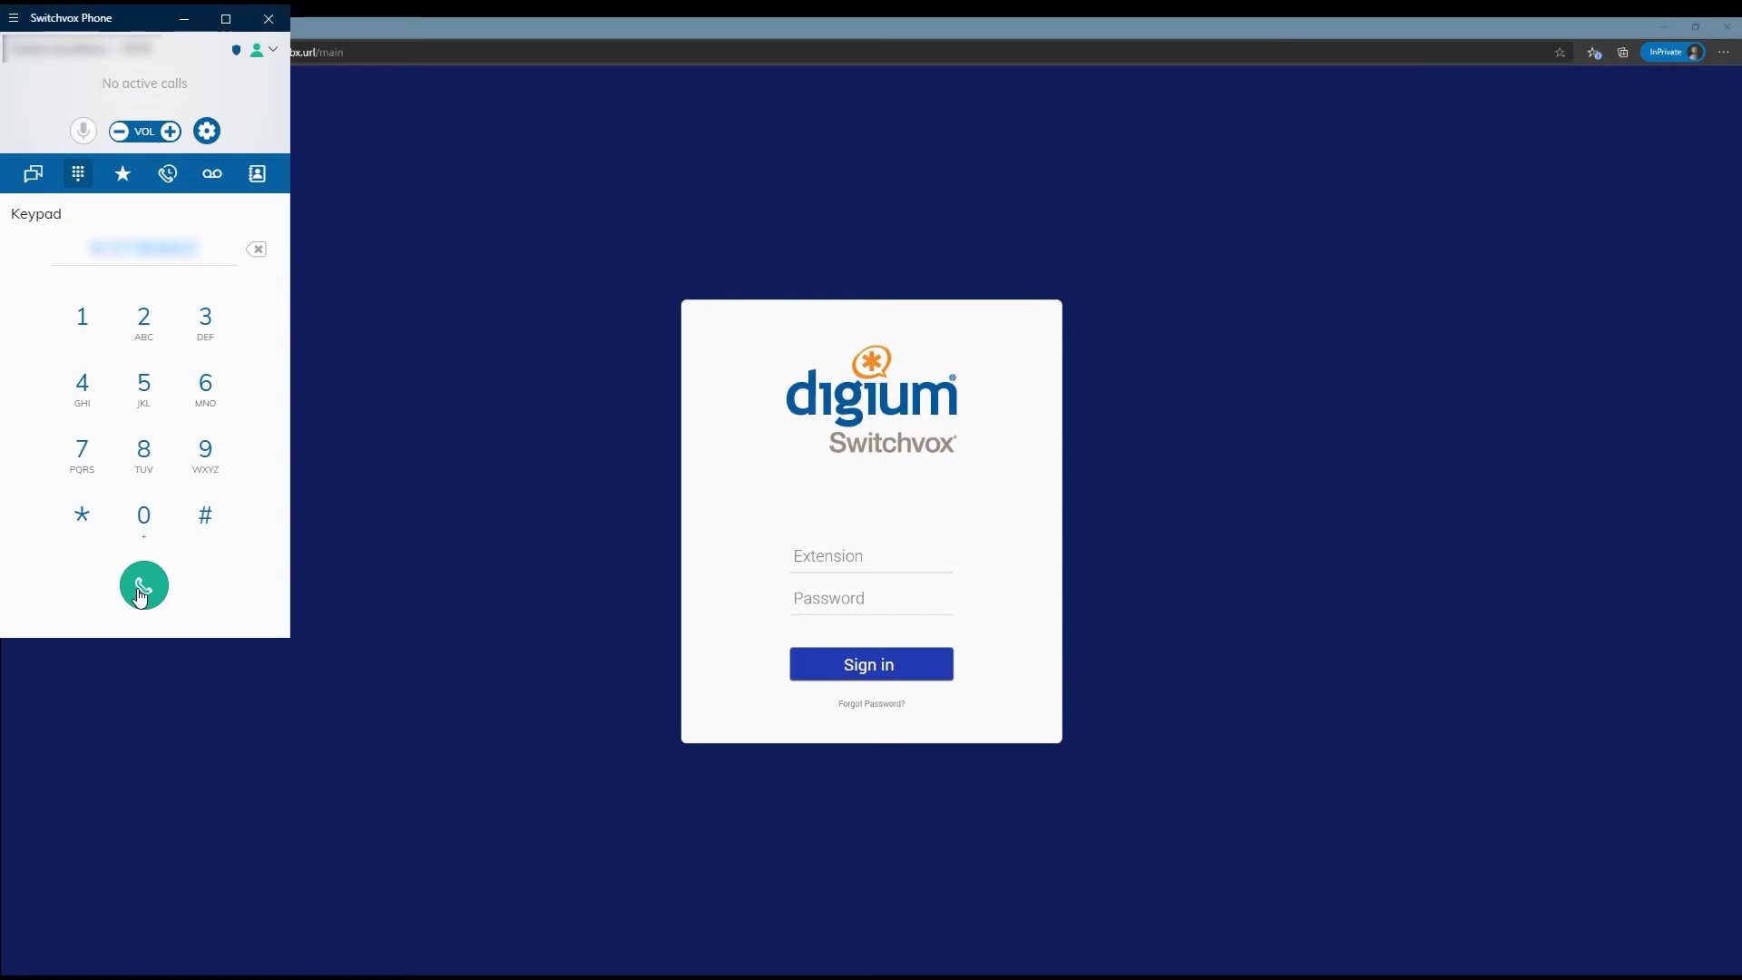
pyautogui.click(142, 594)
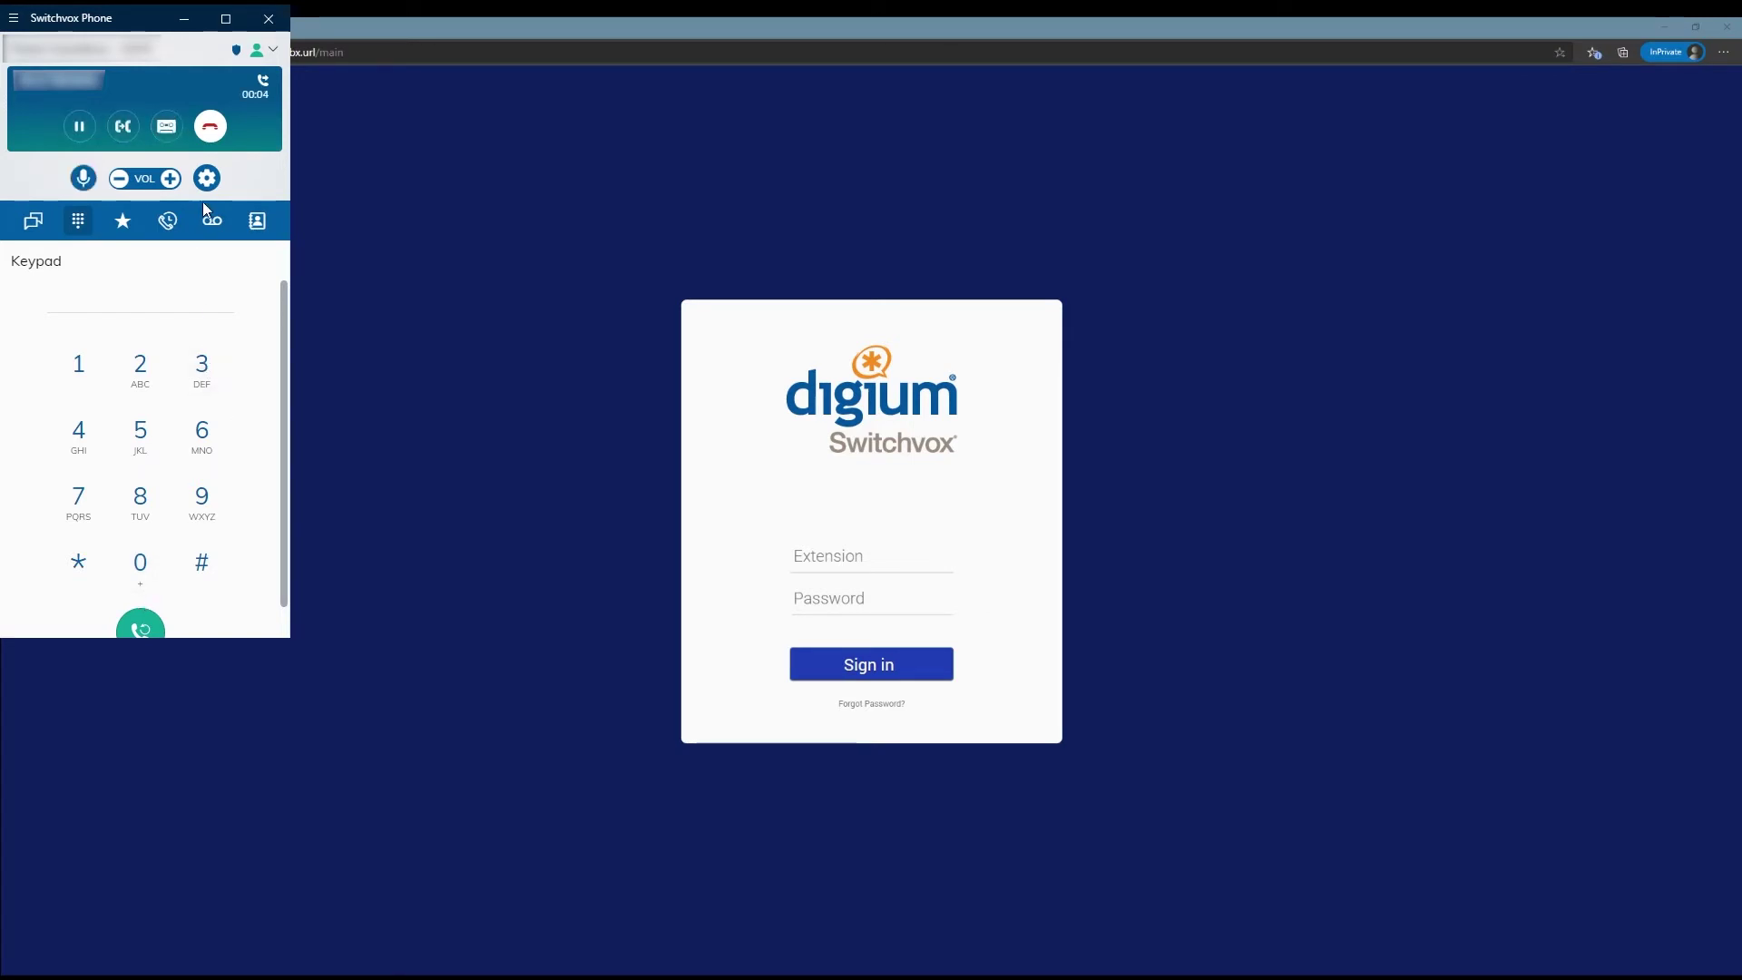
# Record part of the active test call, then stop the recording.
pyautogui.click(166, 128)
pyautogui.click(180, 129)
# Hang up the test call and return to the browser's portal address.
pyautogui.click(209, 127)
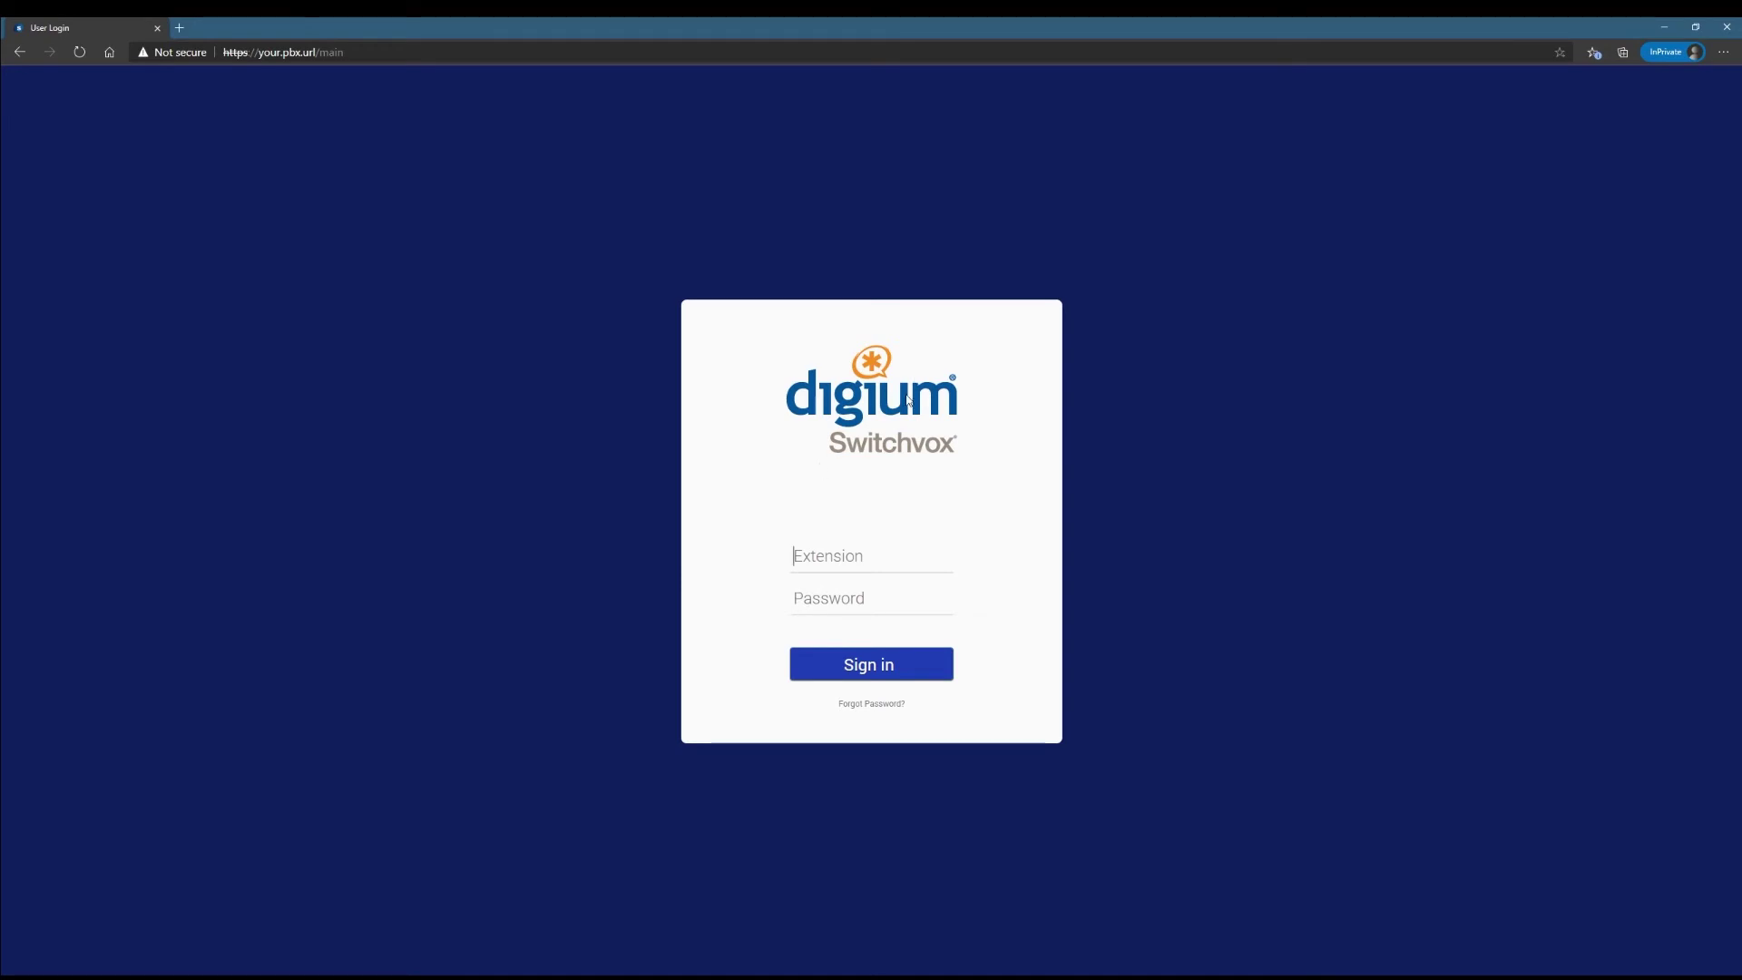
pyautogui.click(362, 51)
pyautogui.click(362, 51)
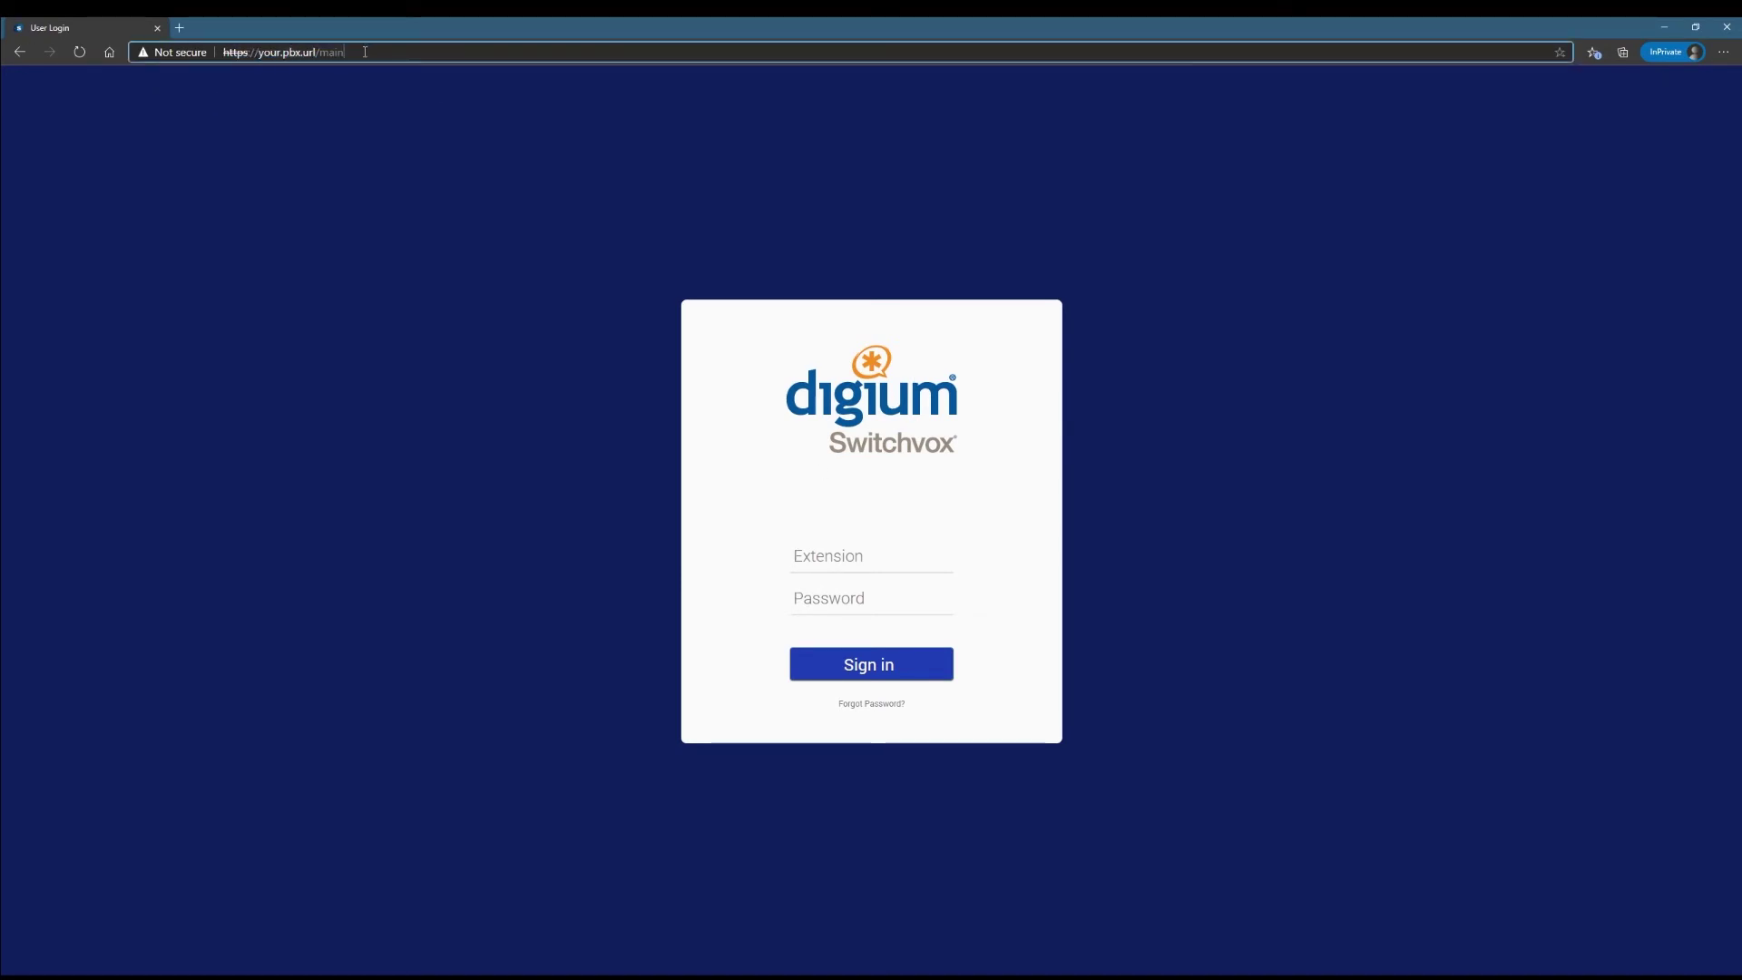
# Log in to the web portal with extension 1001 and its password.
pyautogui.click(822, 554)
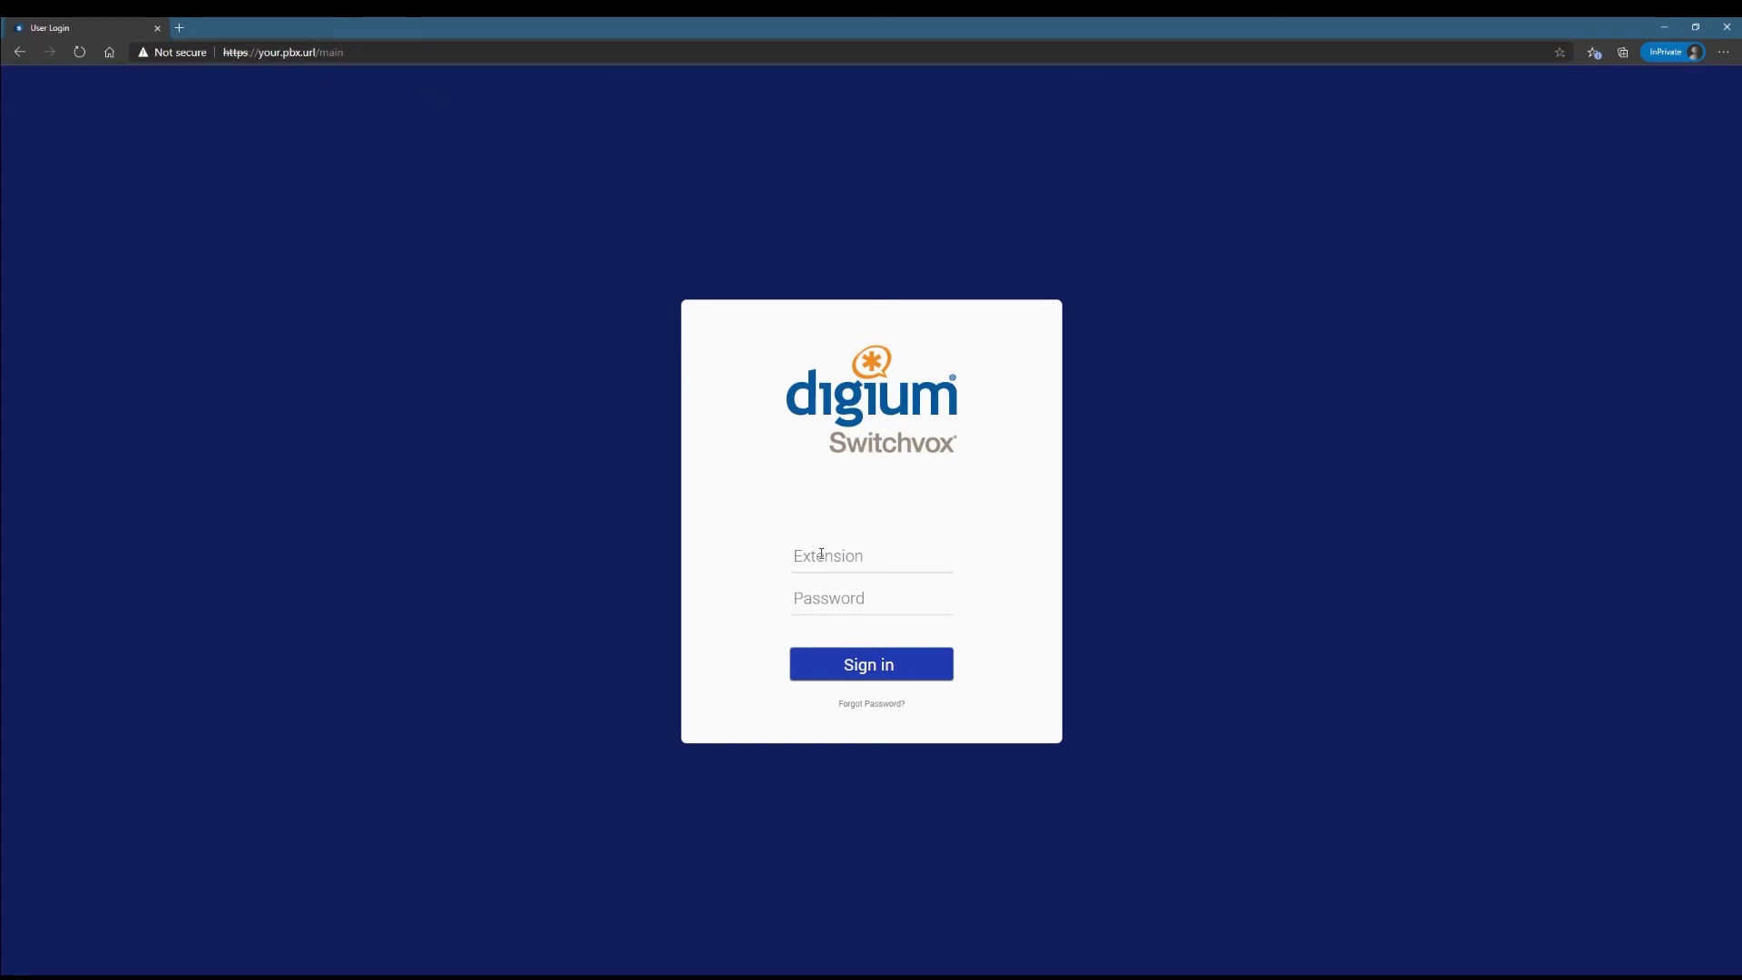
pyautogui.write('1001')
pyautogui.press('Tab')
pyautogui.write('**********')
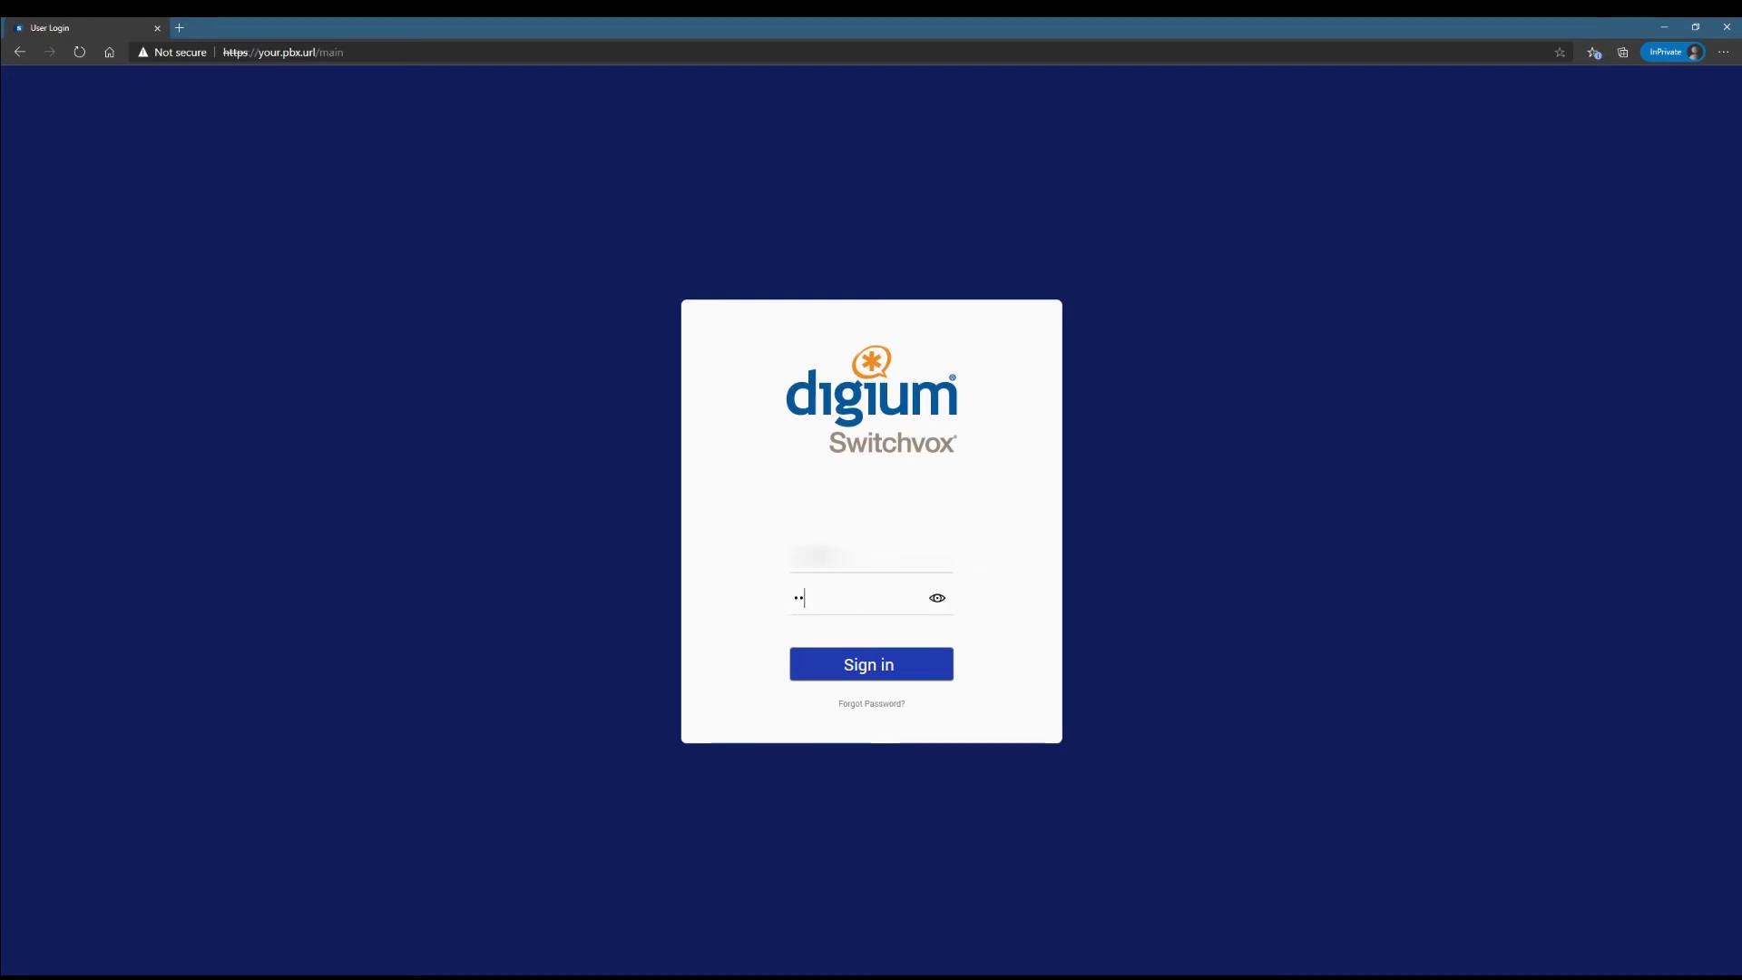
pyautogui.write('*')
pyautogui.press('Return')
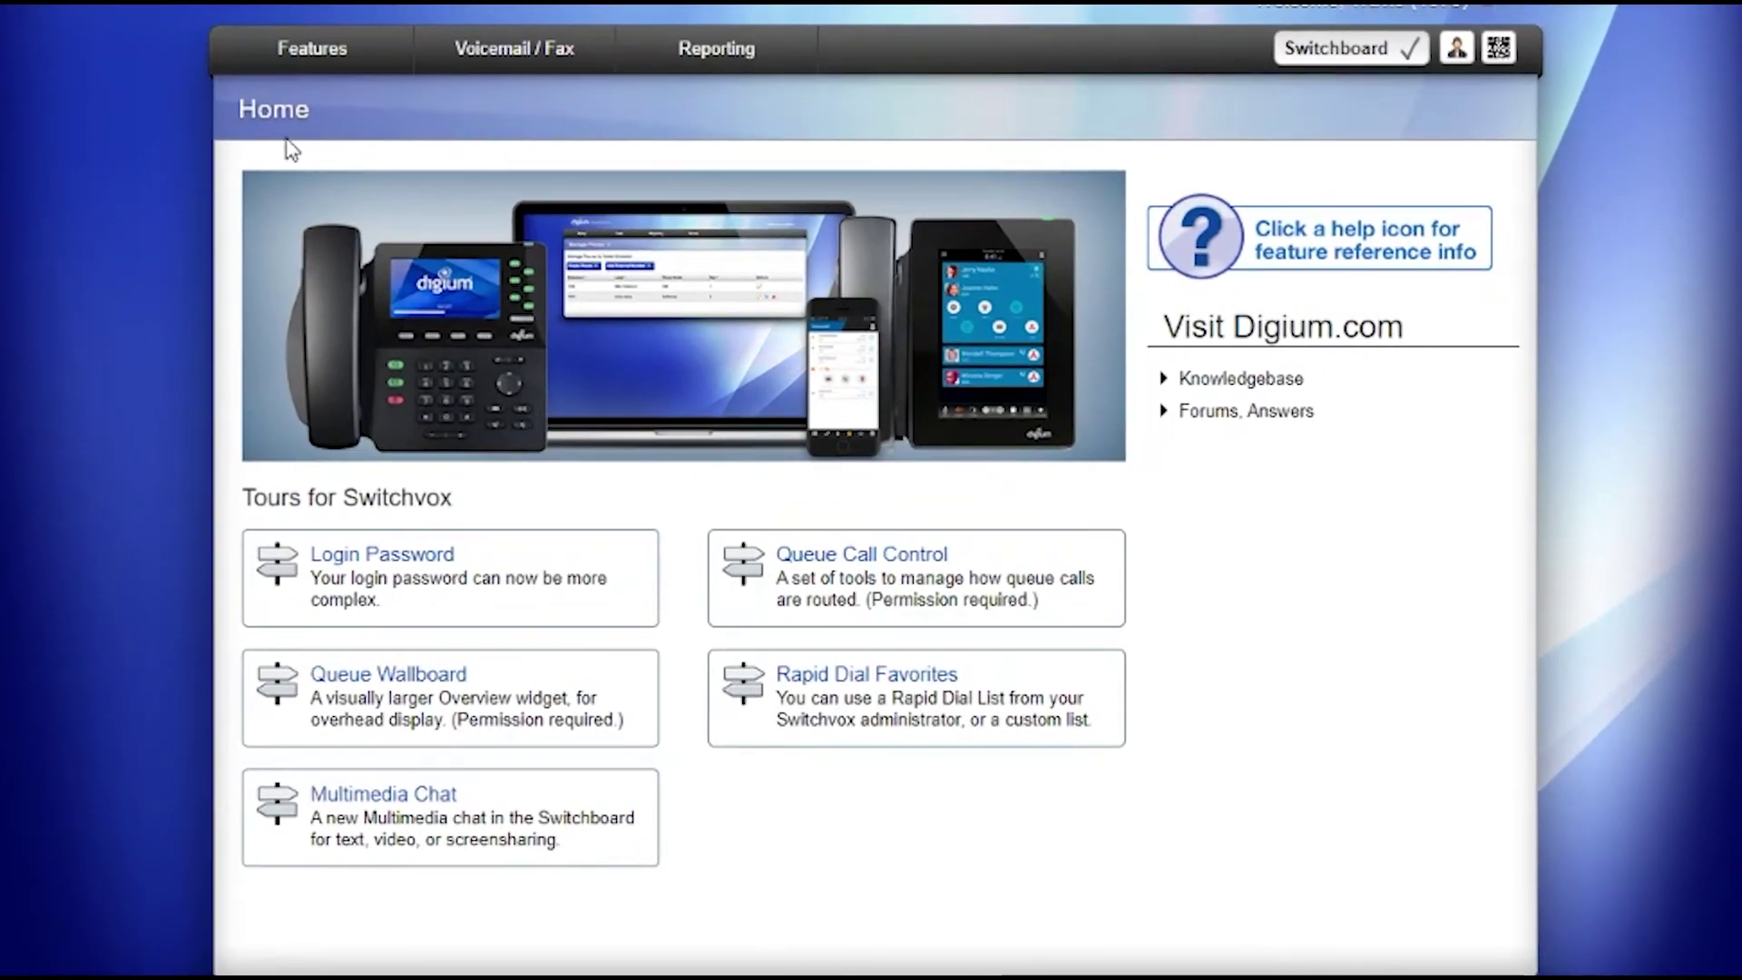
# Open Voicemail / Fax > Mailbox and switch the folder view to Recordings (46).
pyautogui.moveTo(521, 68)
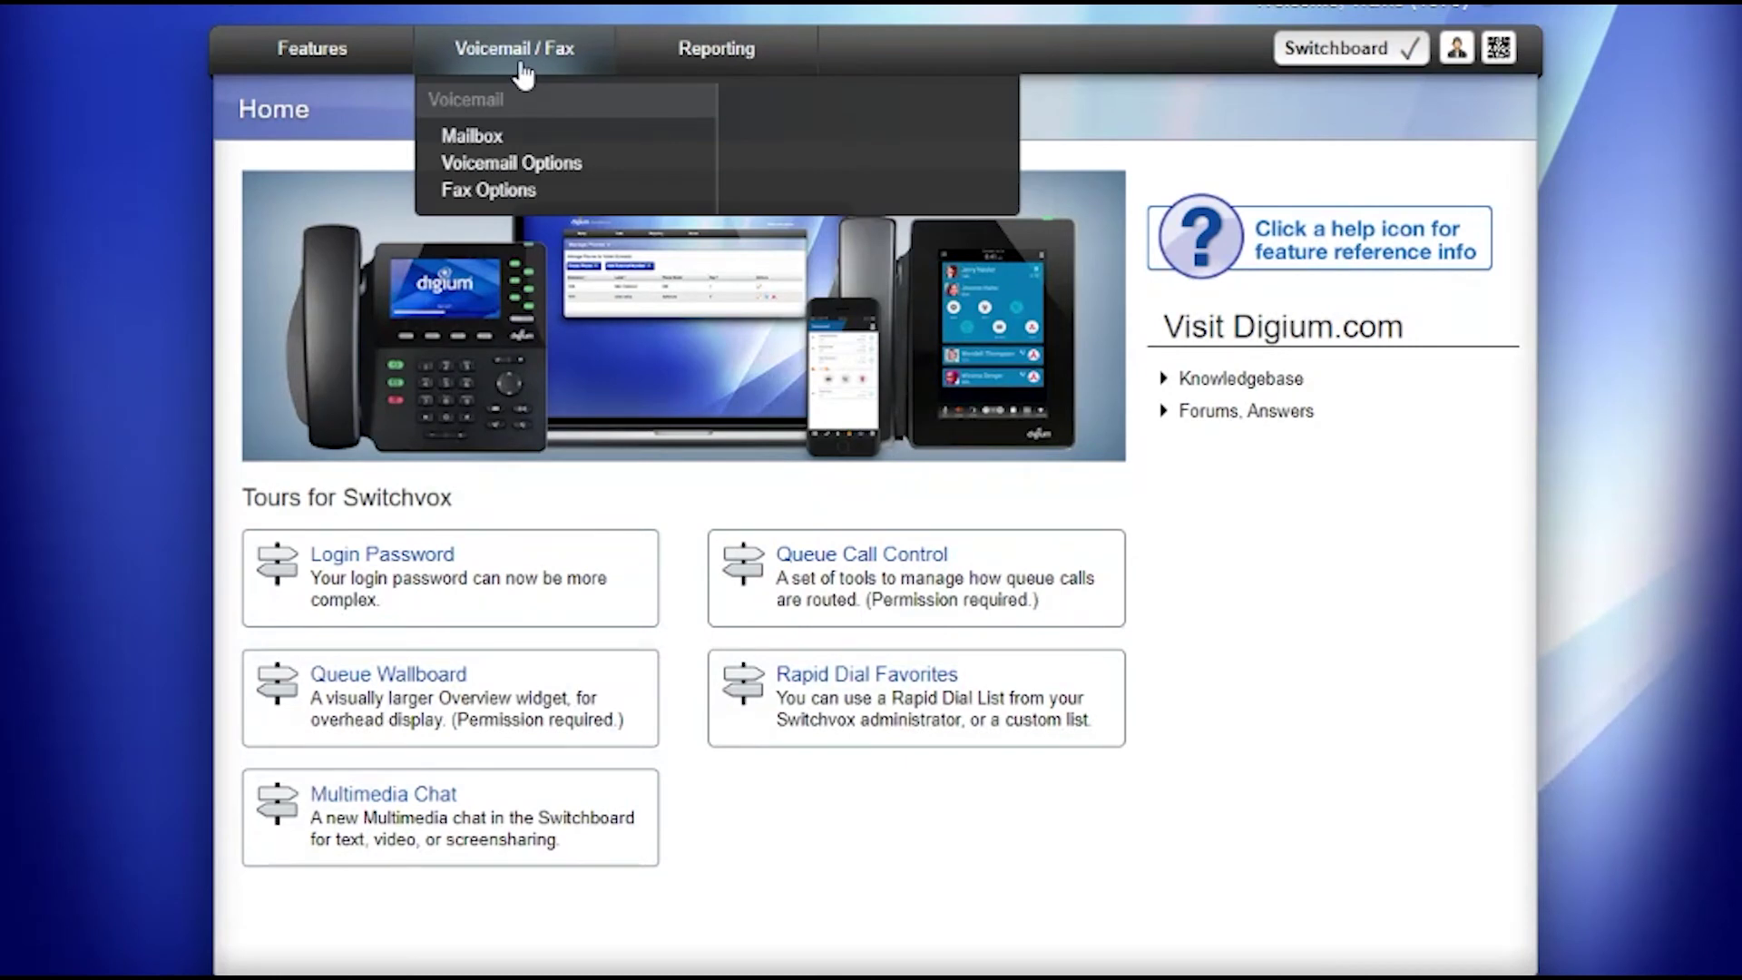
pyautogui.click(473, 139)
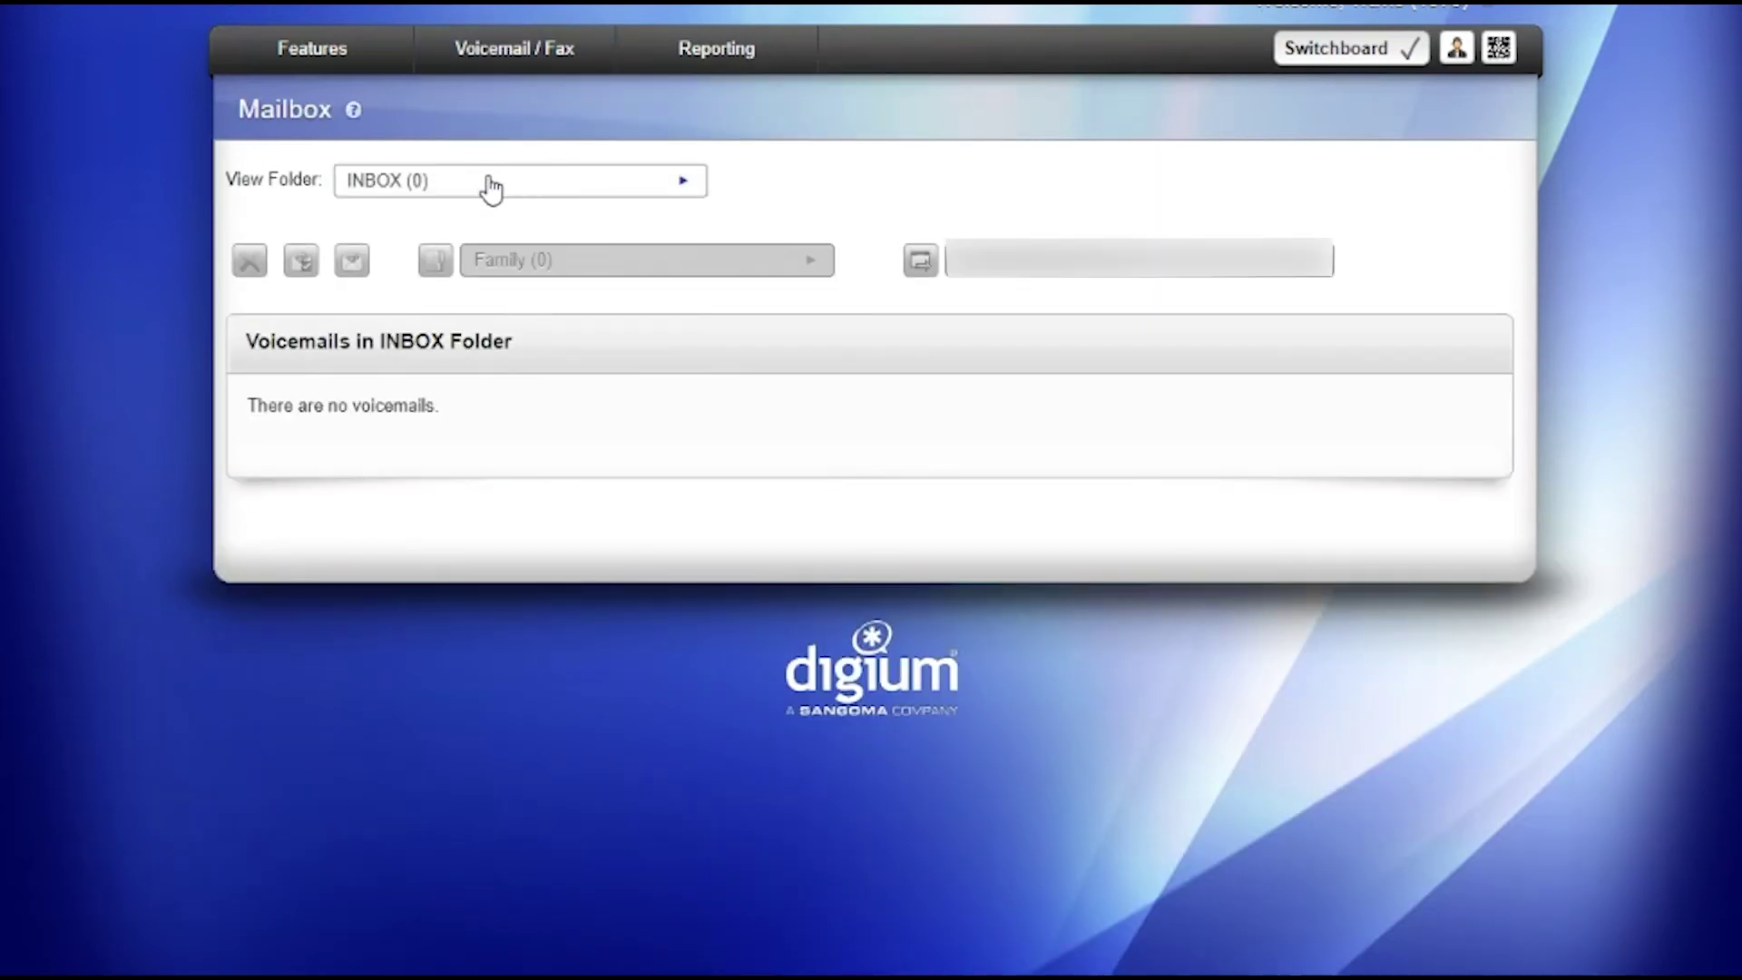
pyautogui.click(491, 191)
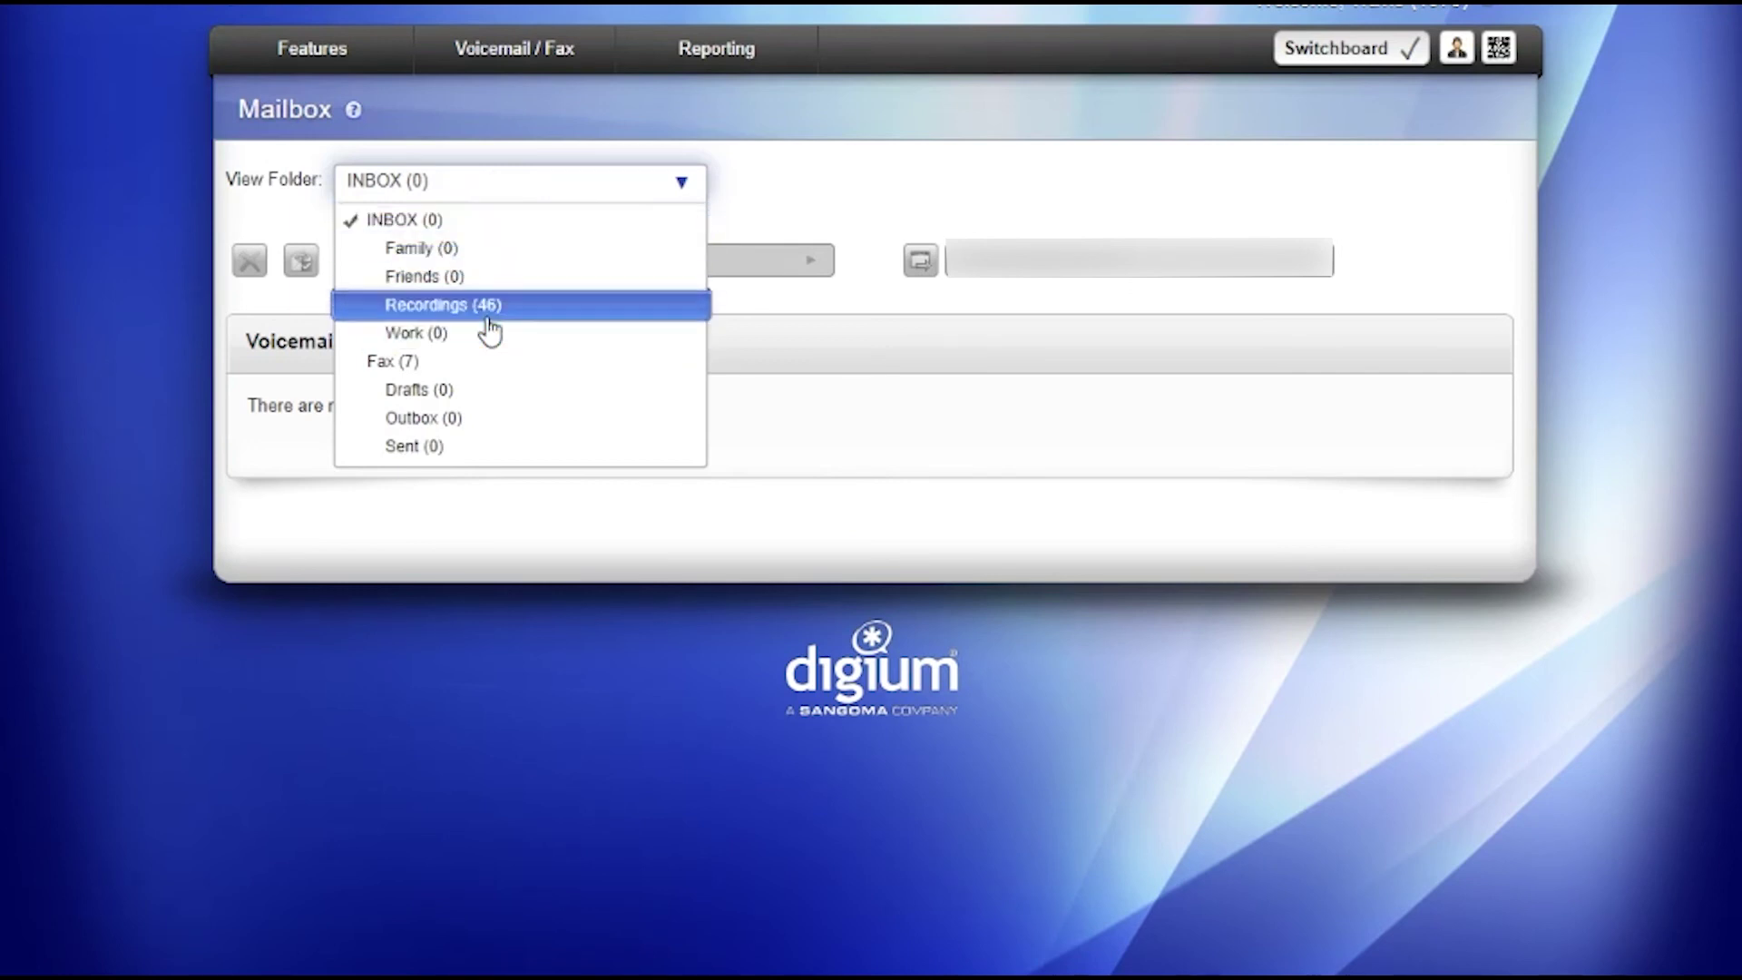
pyautogui.click(489, 313)
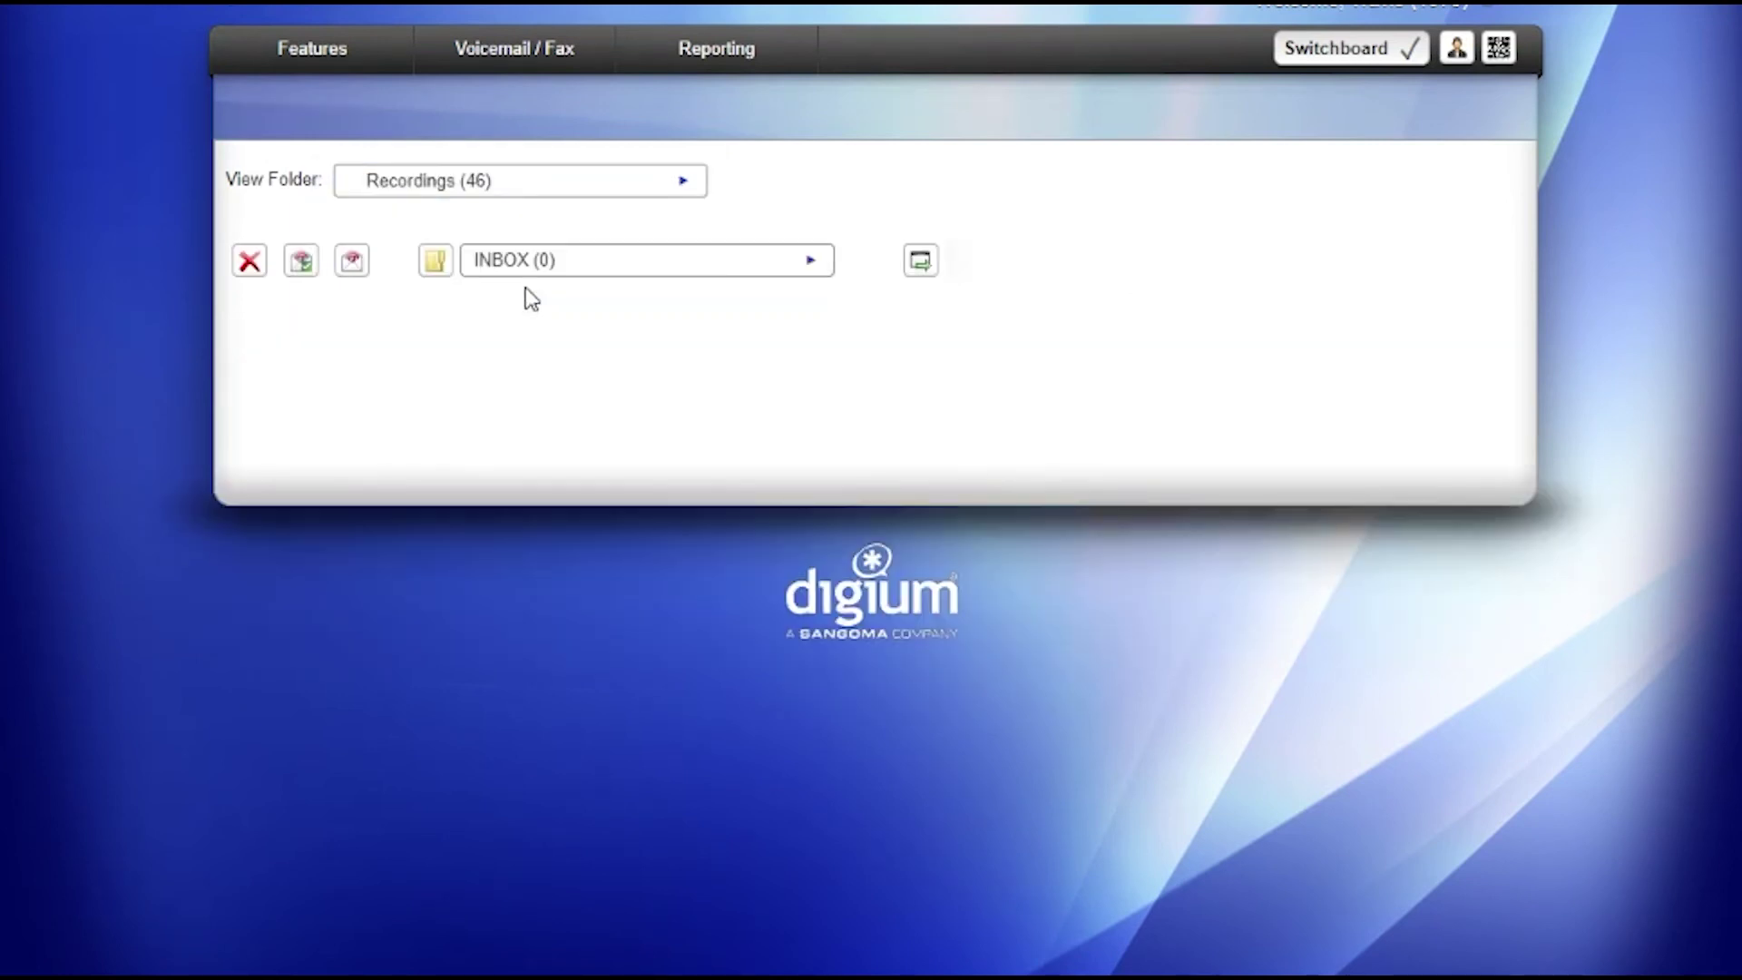